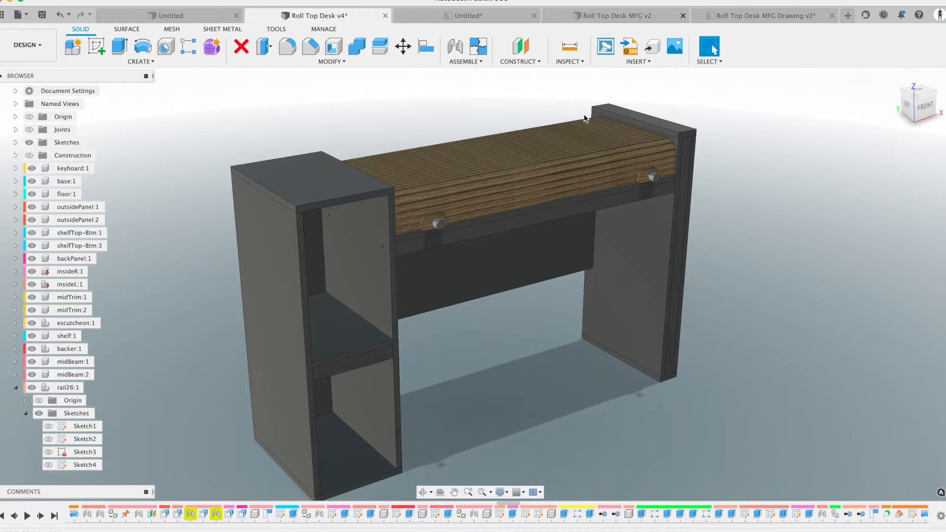
Step: Examine the overall roll top desk model from the front, including the tambour, shelves and side panels
{"action": "scroll", "coordinate": [444, 333], "scroll_direction": "down", "scroll_amount": 2}
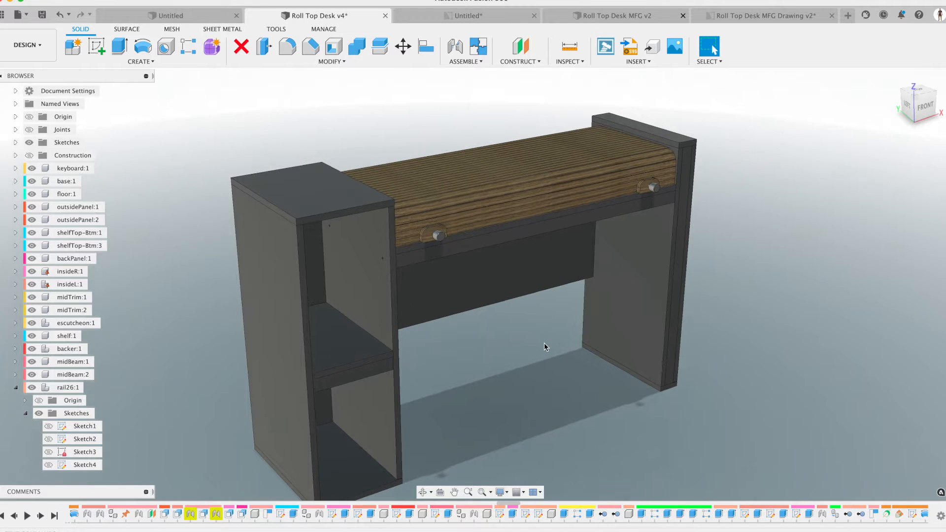
{"action": "middle_click_drag", "start_coordinate": [544, 343], "coordinate": [537, 342], "text": "shift"}
{"action": "scroll", "coordinate": [537, 341], "scroll_direction": "up", "scroll_amount": 3}
{"action": "scroll", "coordinate": [537, 344], "scroll_direction": "up", "scroll_amount": 2}
{"action": "scroll", "coordinate": [537, 344], "scroll_direction": "down", "scroll_amount": 3}
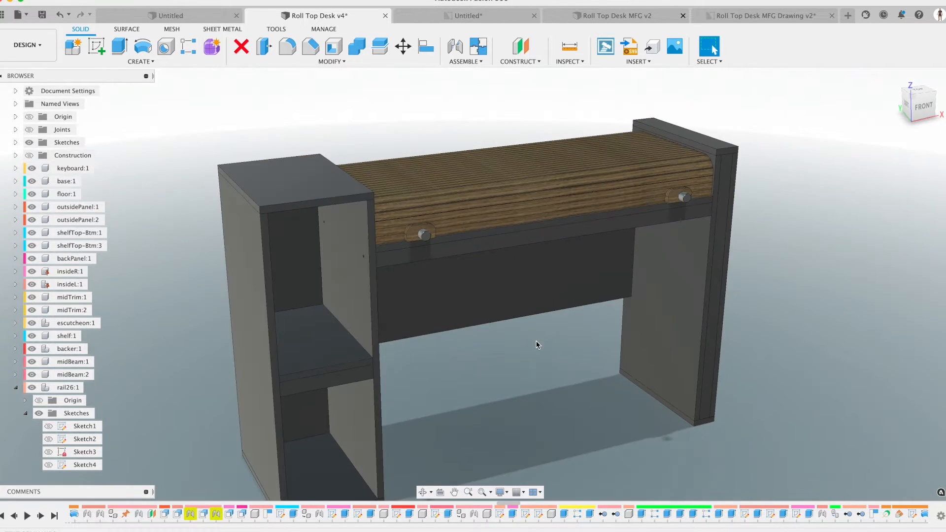
{"action": "scroll", "coordinate": [536, 344], "scroll_direction": "up", "scroll_amount": 3}
{"action": "middle_click_drag", "start_coordinate": [537, 342], "coordinate": [544, 366]}
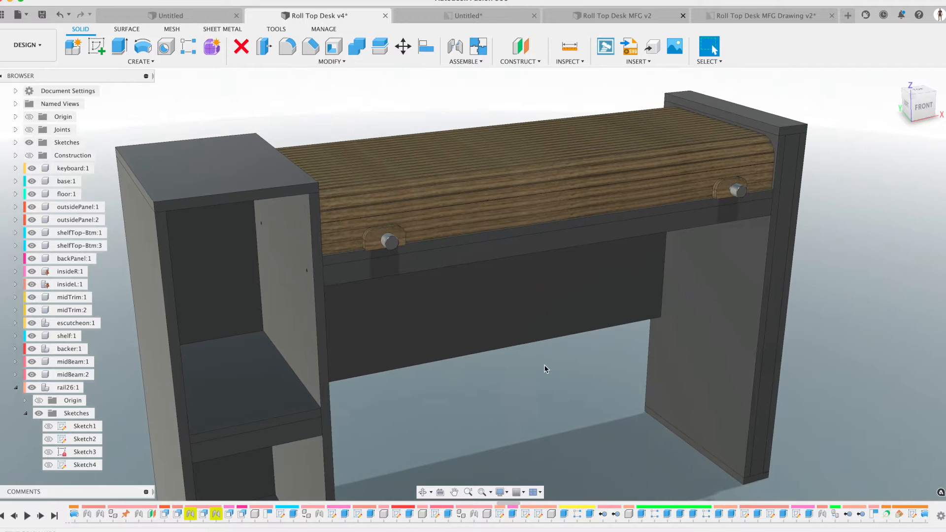
{"action": "scroll", "coordinate": [544, 364], "scroll_direction": "down", "scroll_amount": 4}
{"action": "scroll", "coordinate": [549, 362], "scroll_direction": "up", "scroll_amount": 3}
{"action": "scroll", "coordinate": [549, 362], "scroll_direction": "up", "scroll_amount": 3}
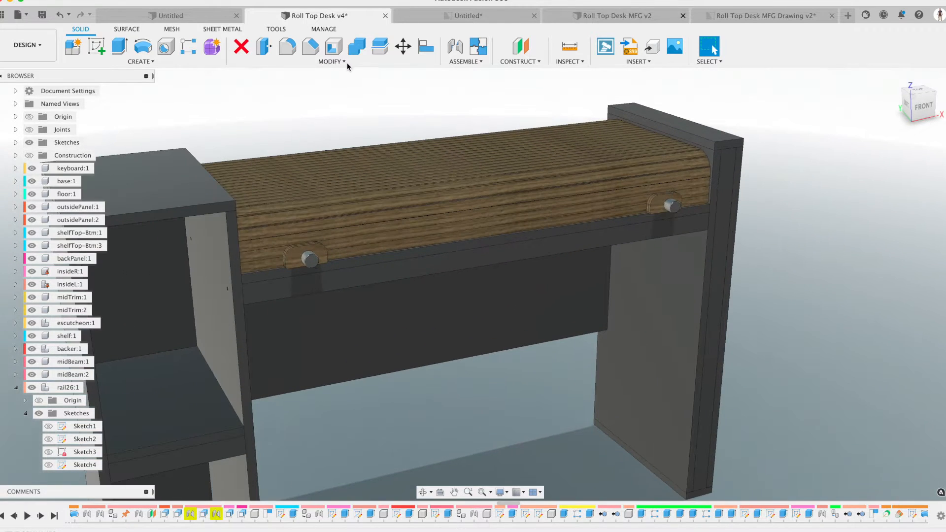
Step: Set the woodThickness user parameter to .75 in
{"action": "left_click", "coordinate": [346, 64]}
{"action": "left_click", "coordinate": [284, 302]}
{"action": "scroll", "coordinate": [434, 219], "scroll_direction": "down", "scroll_amount": 3}
{"action": "scroll", "coordinate": [476, 222], "scroll_direction": "up", "scroll_amount": 3}
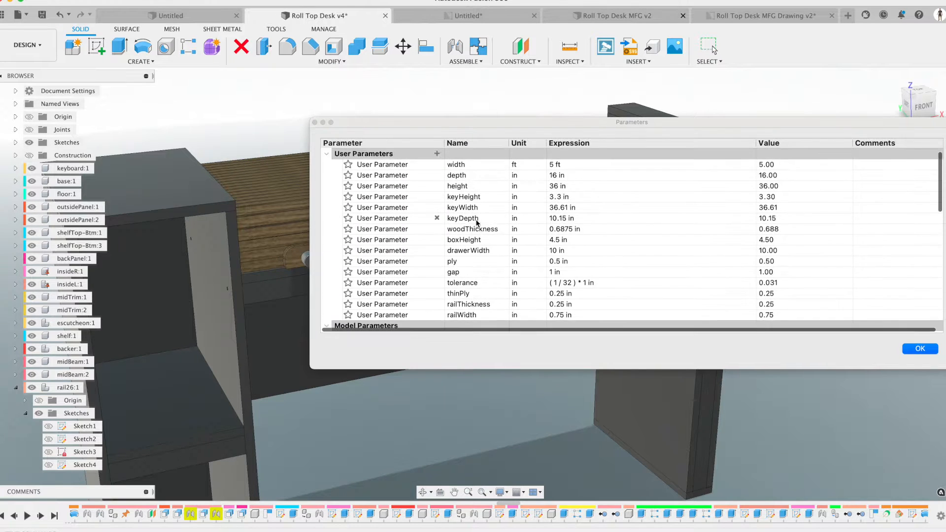
{"action": "scroll", "coordinate": [488, 212], "scroll_direction": "down", "scroll_amount": 4}
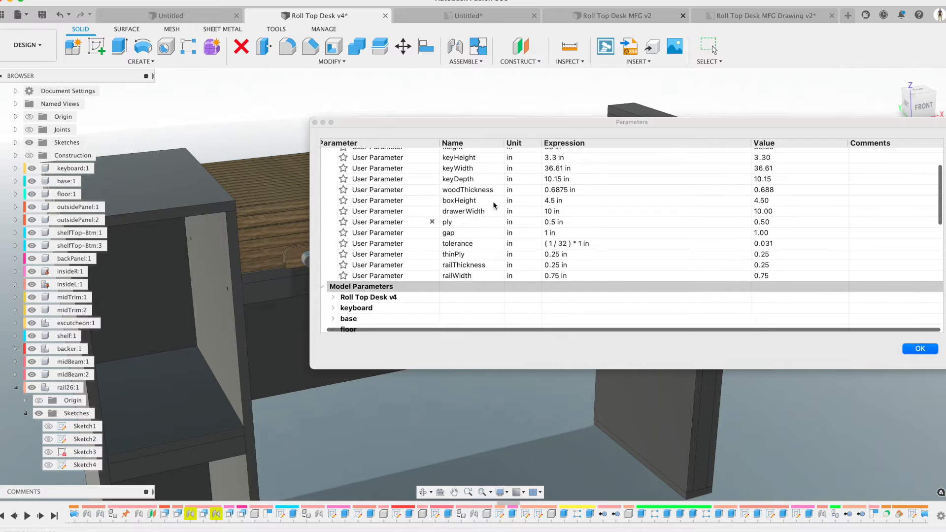
{"action": "scroll", "coordinate": [473, 211], "scroll_direction": "left", "scroll_amount": 1}
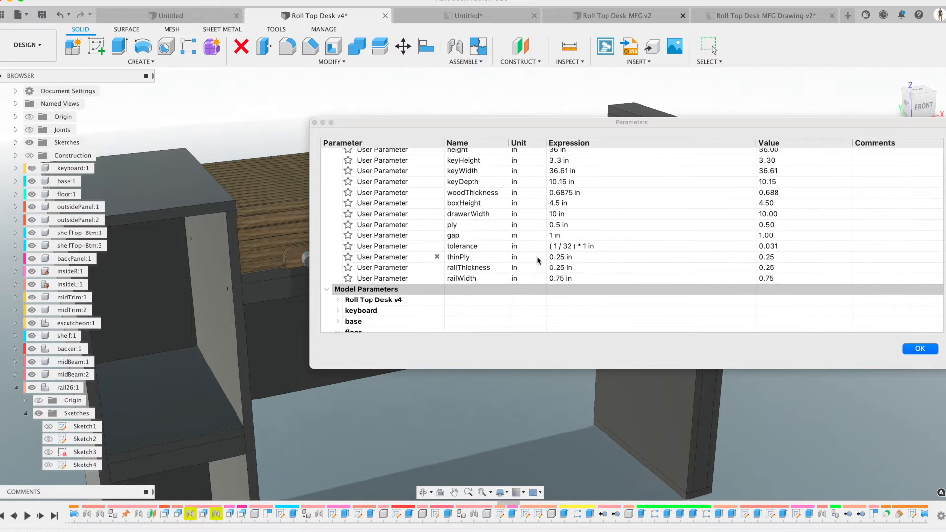
{"action": "scroll", "coordinate": [605, 224], "scroll_direction": "up", "scroll_amount": 2}
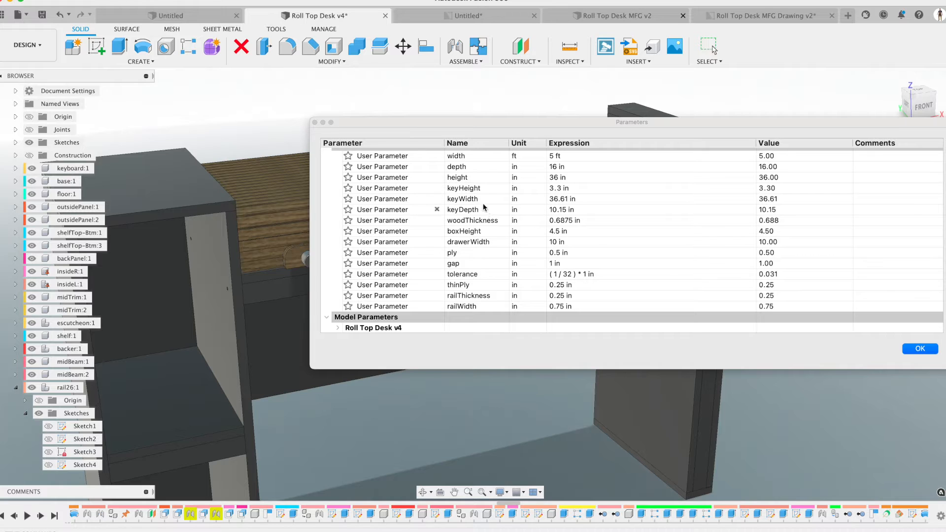
{"action": "double_click", "coordinate": [565, 221]}
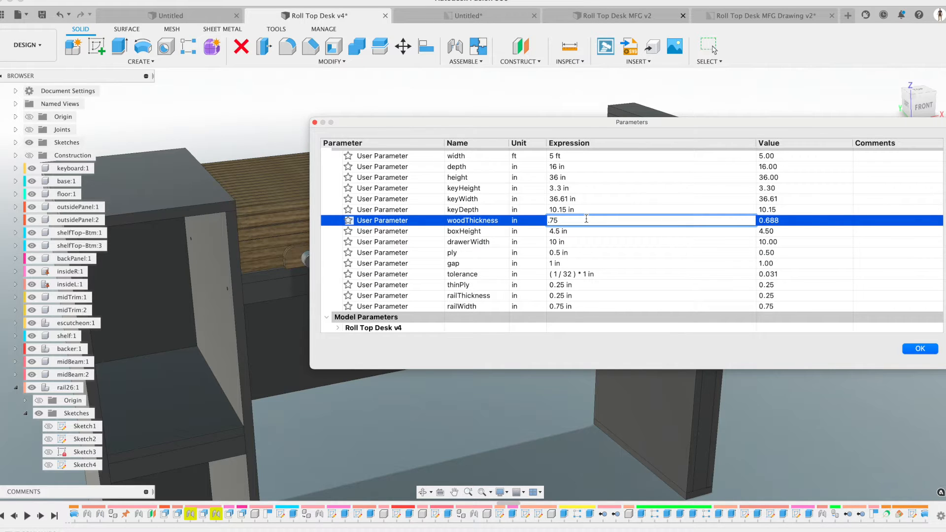
{"action": "key", "text": "Return"}
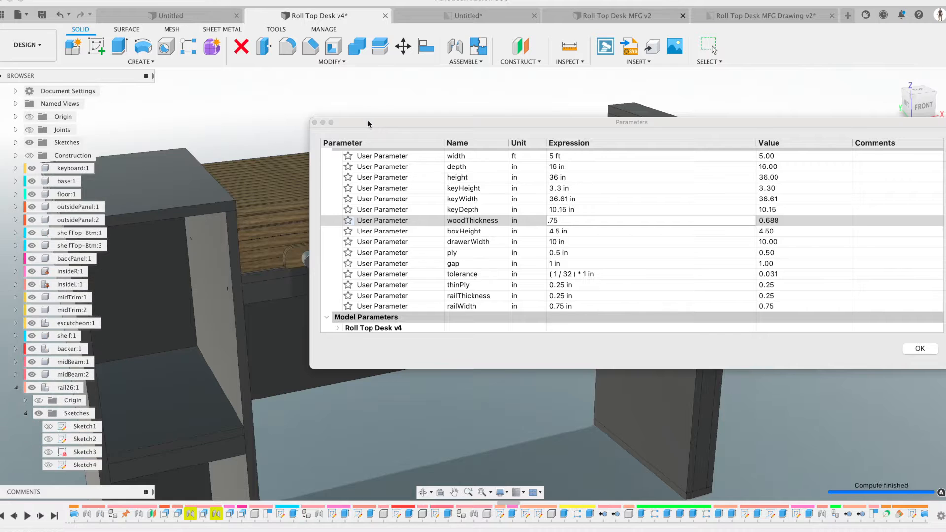
Step: Close the parameters dialog and inspect the recomputed desk from the side and the front
{"action": "left_click_drag", "start_coordinate": [468, 125], "coordinate": [558, 132]}
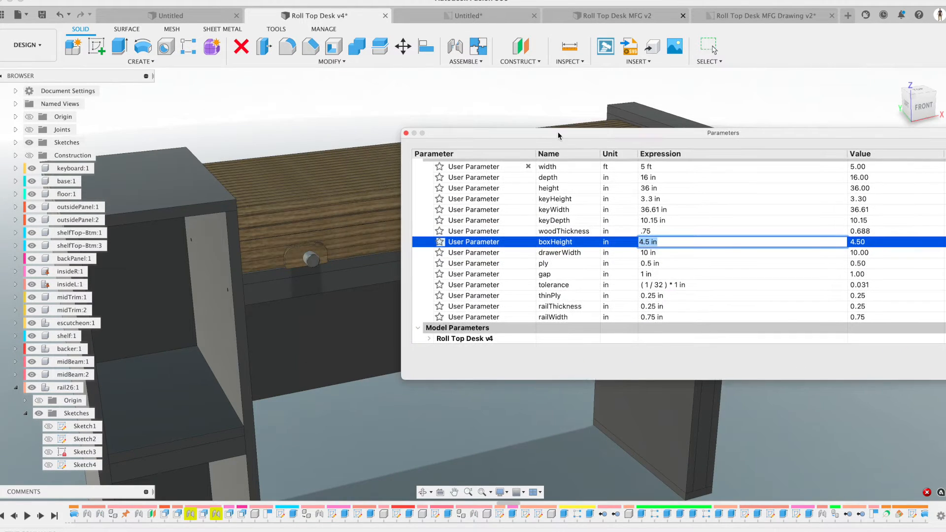
{"action": "scroll", "coordinate": [341, 185], "scroll_direction": "down", "scroll_amount": 5}
{"action": "scroll", "coordinate": [341, 185], "scroll_direction": "up", "scroll_amount": 5}
{"action": "middle_click_drag", "start_coordinate": [341, 188], "coordinate": [383, 192], "text": "shift"}
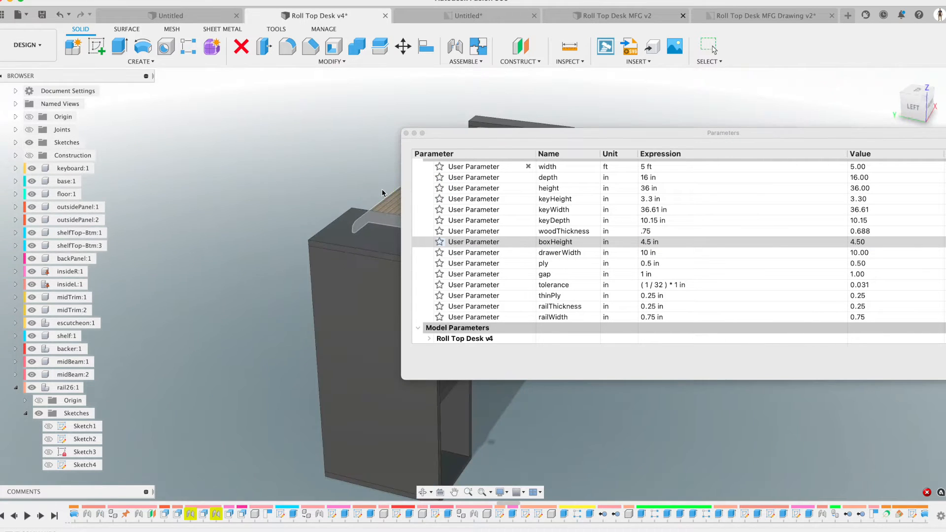
{"action": "left_click_drag", "start_coordinate": [798, 138], "coordinate": [734, 138]}
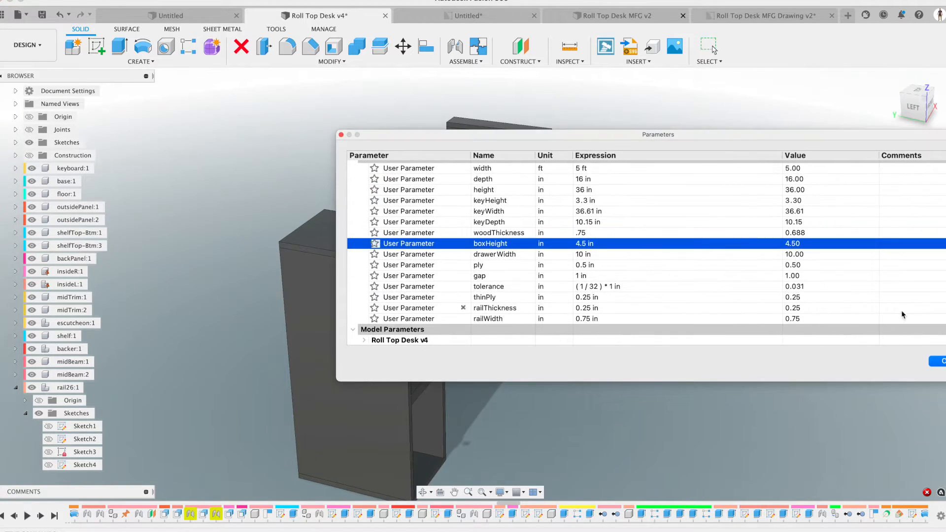
{"action": "left_click", "coordinate": [942, 362]}
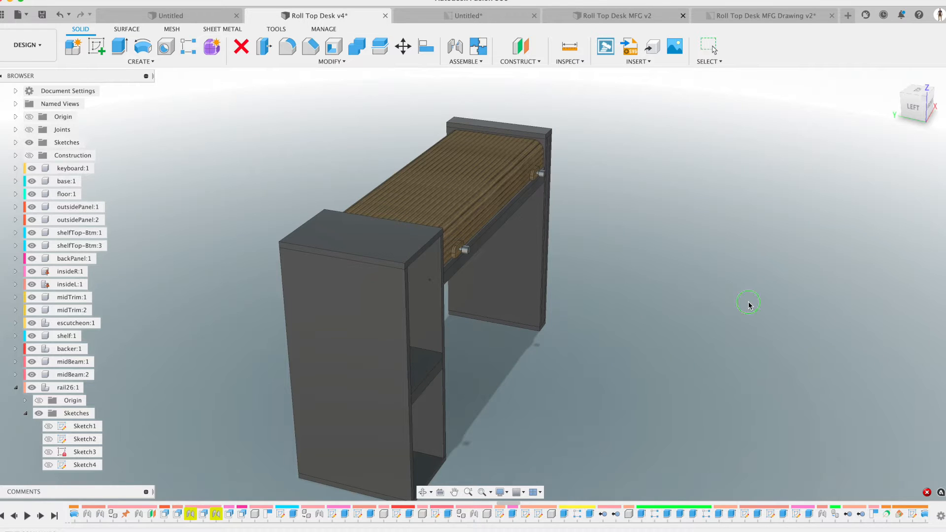
{"action": "left_click", "coordinate": [499, 398]}
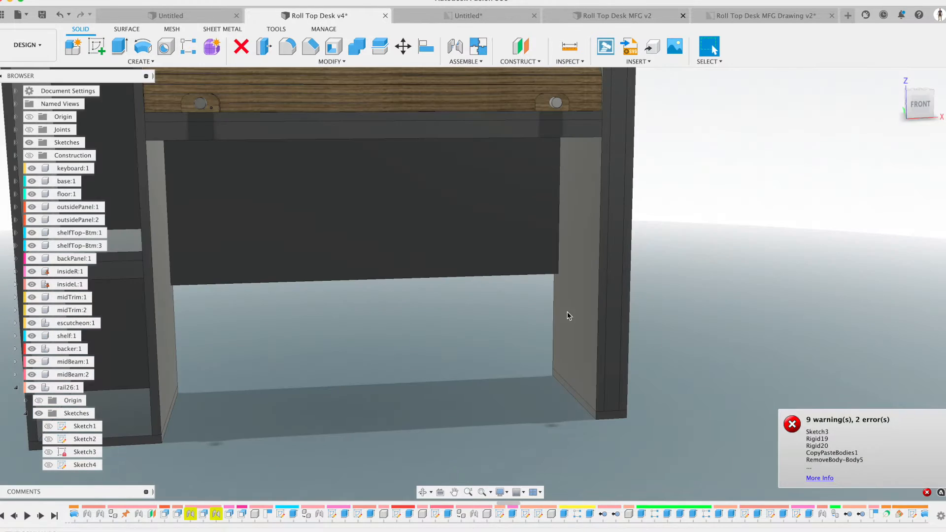
{"action": "scroll", "coordinate": [449, 306], "scroll_direction": "left", "scroll_amount": 5}
{"action": "scroll", "coordinate": [448, 307], "scroll_direction": "up", "scroll_amount": 3}
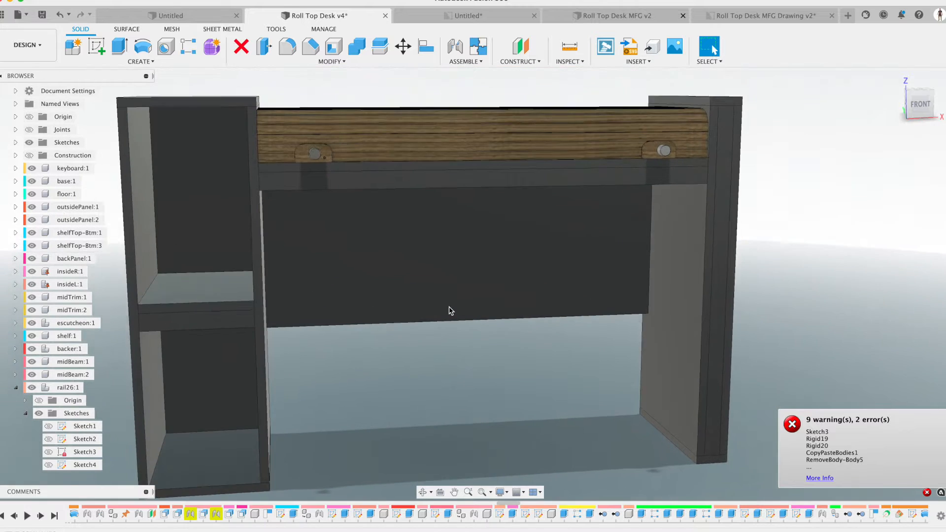
{"action": "mouse_move", "coordinate": [445, 416]}
{"action": "middle_mouse_down", "text": "shift"}
{"action": "mouse_move", "coordinate": [638, 416]}
{"action": "mouse_move", "coordinate": [445, 412]}
{"action": "mouse_move", "coordinate": [457, 418]}
{"action": "middle_mouse_up", "text": "shift"}
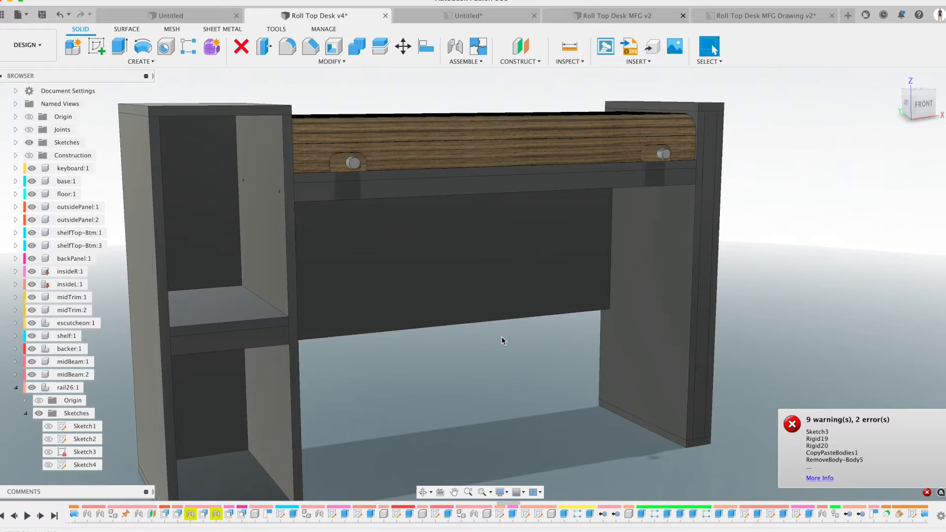
{"action": "middle_click_drag", "start_coordinate": [496, 314], "coordinate": [613, 316]}
{"action": "scroll", "coordinate": [583, 325], "scroll_direction": "down", "scroll_amount": 3}
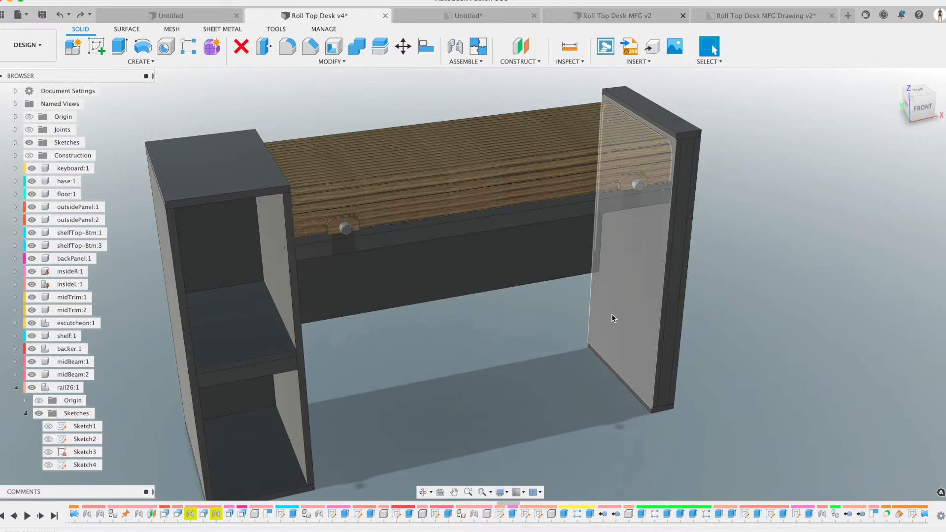
Step: Examine the roll top slats and the gaps between them around the curved front corner beside the end panel
{"action": "scroll", "coordinate": [612, 316], "scroll_direction": "up", "scroll_amount": 5}
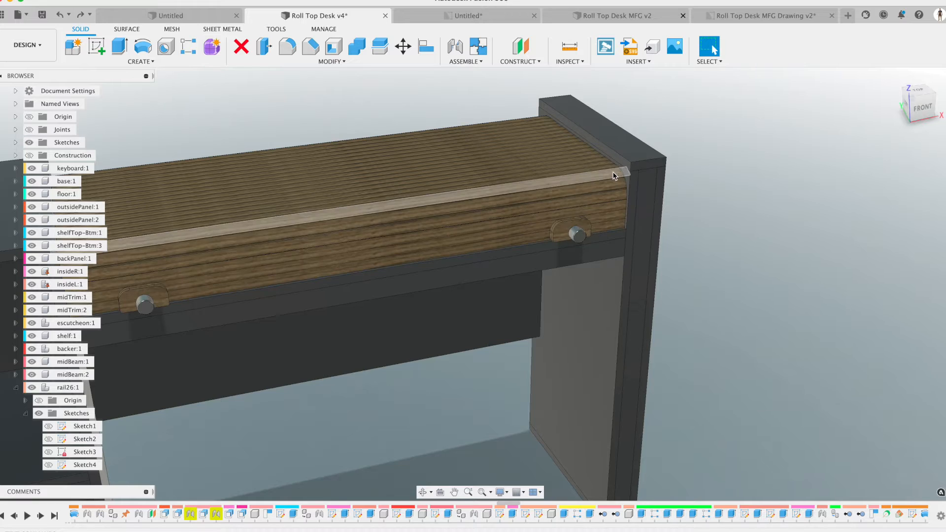
{"action": "scroll", "coordinate": [614, 173], "scroll_direction": "up", "scroll_amount": 3}
{"action": "middle_click_drag", "start_coordinate": [615, 174], "coordinate": [639, 169], "text": "shift"}
{"action": "scroll", "coordinate": [639, 169], "scroll_direction": "up", "scroll_amount": 4}
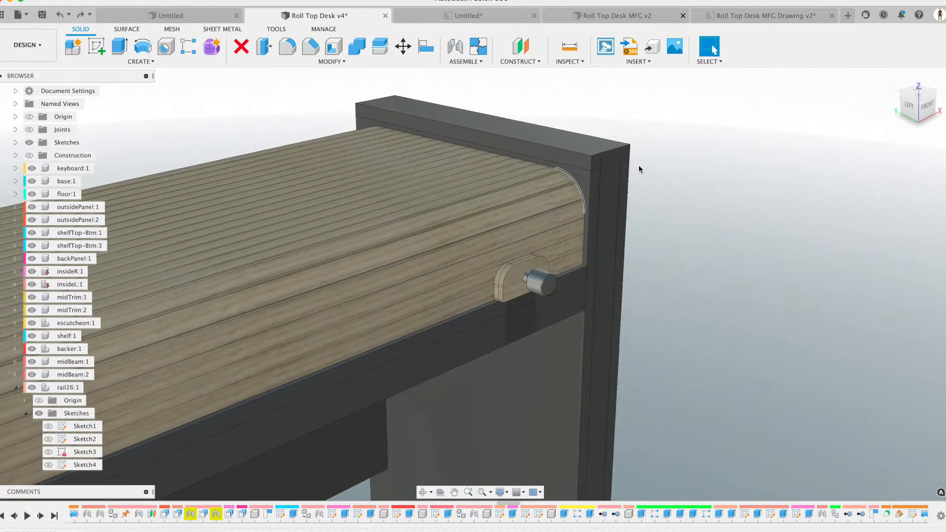
{"action": "scroll", "coordinate": [639, 166], "scroll_direction": "up", "scroll_amount": 1}
{"action": "mouse_move", "coordinate": [640, 166]}
{"action": "middle_mouse_down", "text": "shift"}
{"action": "mouse_move", "coordinate": [660, 168]}
{"action": "mouse_move", "coordinate": [655, 180]}
{"action": "mouse_move", "coordinate": [647, 172]}
{"action": "middle_mouse_up", "text": "shift"}
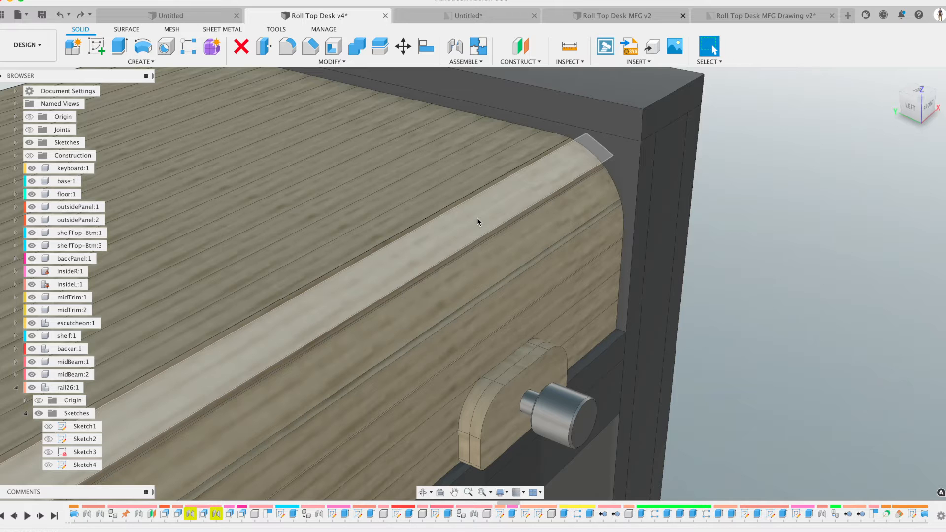
{"action": "scroll", "coordinate": [527, 255], "scroll_direction": "up", "scroll_amount": 5}
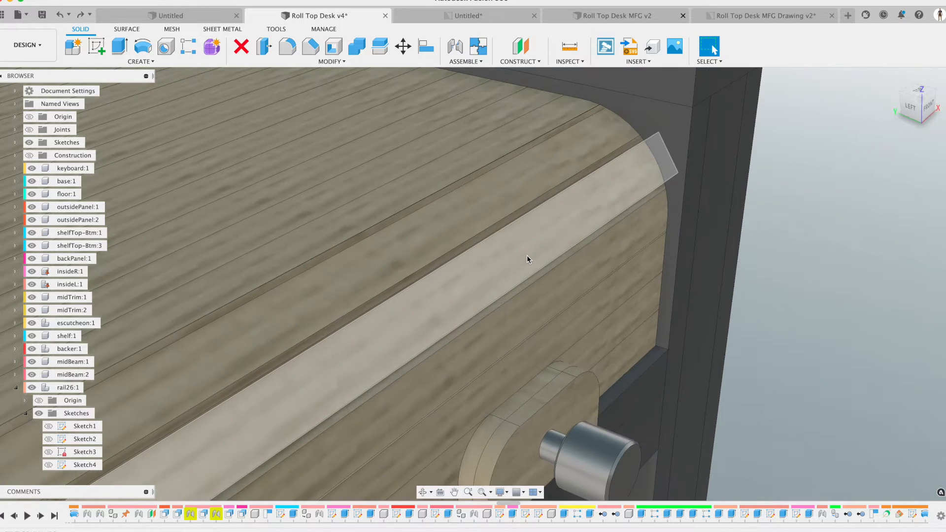
{"action": "scroll", "coordinate": [527, 256], "scroll_direction": "up", "scroll_amount": 4}
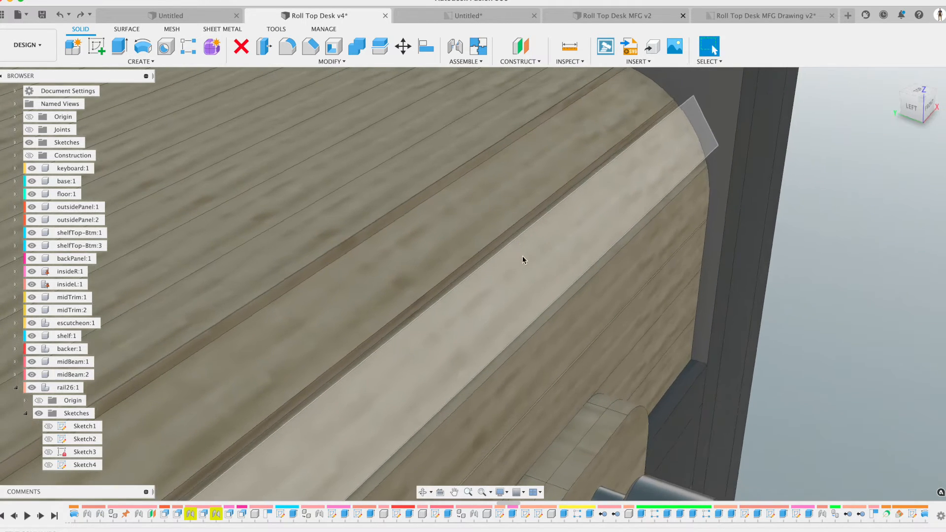
{"action": "left_click", "coordinate": [495, 254]}
{"action": "mouse_move", "coordinate": [495, 254]}
{"action": "middle_mouse_down", "text": "shift"}
{"action": "mouse_move", "coordinate": [505, 243]}
{"action": "mouse_move", "coordinate": [542, 247]}
{"action": "mouse_move", "coordinate": [487, 238]}
{"action": "mouse_move", "coordinate": [495, 253]}
{"action": "middle_mouse_up", "text": "shift"}
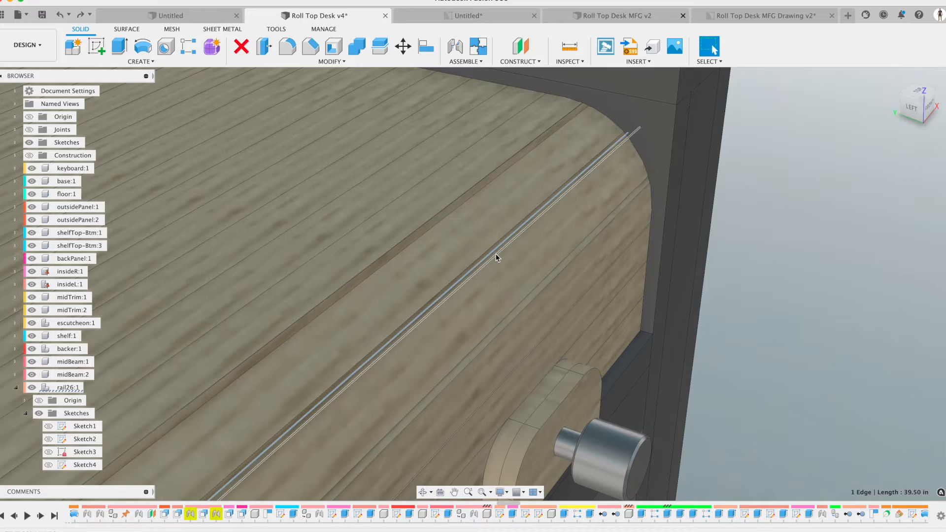
{"action": "scroll", "coordinate": [496, 253], "scroll_direction": "down", "scroll_amount": 6}
{"action": "left_click", "coordinate": [673, 245]}
{"action": "scroll", "coordinate": [673, 245], "scroll_direction": "up", "scroll_amount": 4}
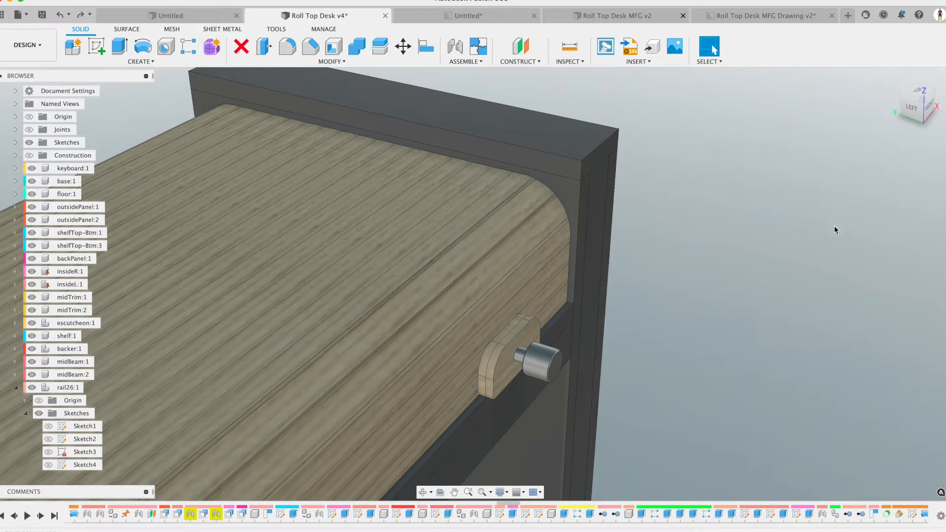
Step: Examine the back of the desk where the roll top slats run down behind the back panel
{"action": "middle_click_drag", "start_coordinate": [677, 191], "coordinate": [623, 211], "text": "shift"}
{"action": "scroll", "coordinate": [628, 100], "scroll_direction": "right", "scroll_amount": 5}
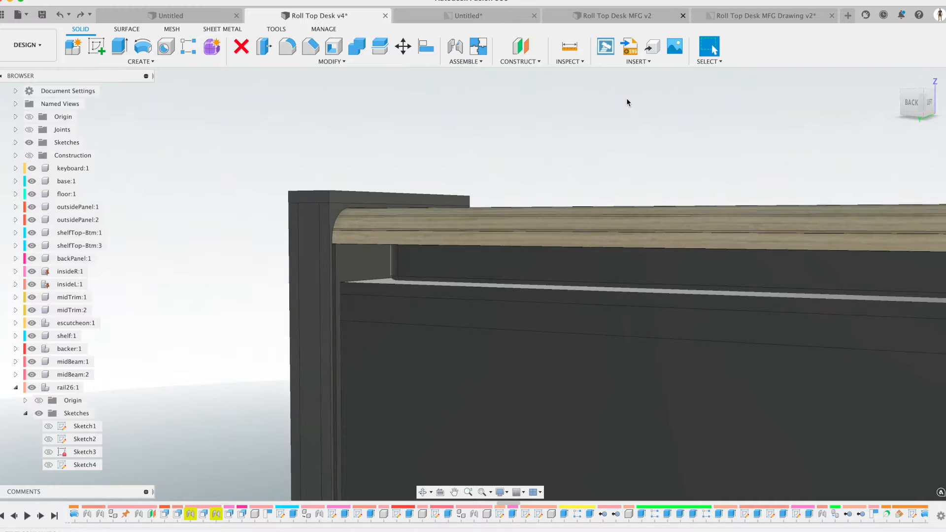
{"action": "mouse_move", "coordinate": [628, 99]}
{"action": "middle_mouse_down", "text": "shift"}
{"action": "mouse_move", "coordinate": [619, 97]}
{"action": "mouse_move", "coordinate": [633, 103]}
{"action": "middle_mouse_up", "text": "shift"}
{"action": "scroll", "coordinate": [633, 103], "scroll_direction": "down", "scroll_amount": 5}
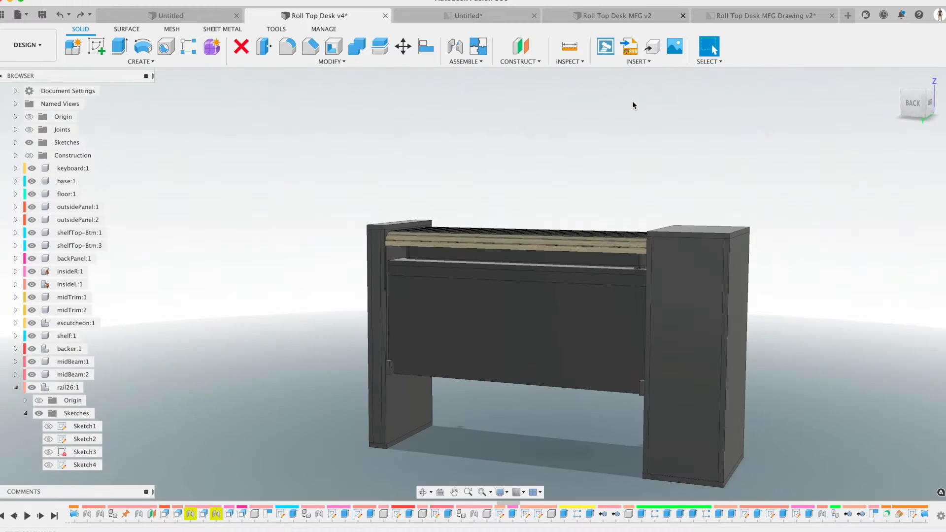
{"action": "scroll", "coordinate": [634, 102], "scroll_direction": "up", "scroll_amount": 4}
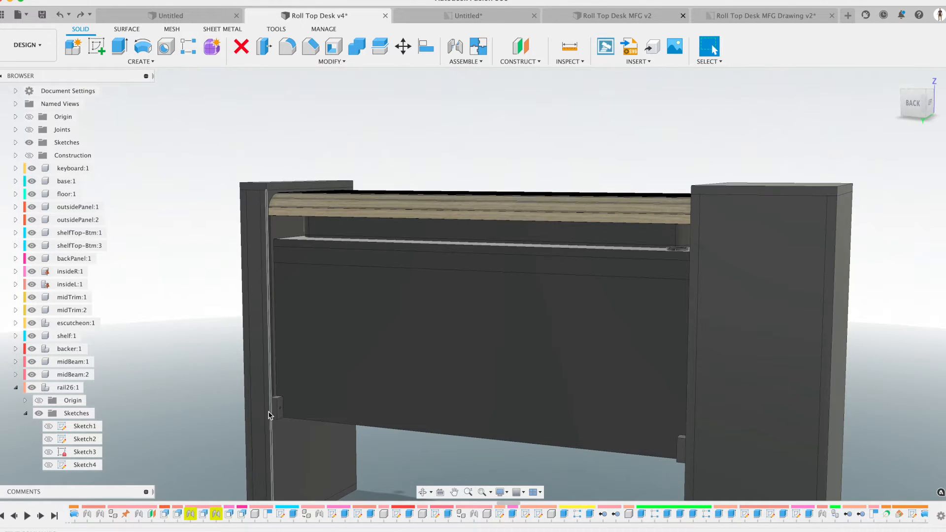
{"action": "scroll", "coordinate": [319, 381], "scroll_direction": "up", "scroll_amount": 1}
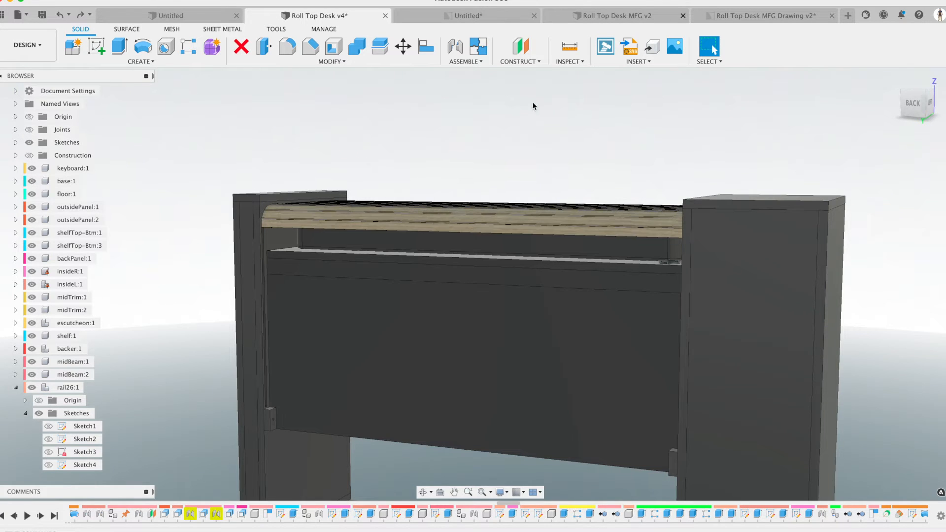
Step: Open Sketch1 of the rail26 component for editing and isolate that component to show only the track profile
{"action": "middle_click_drag", "start_coordinate": [540, 170], "coordinate": [446, 252], "text": "shift"}
{"action": "scroll", "coordinate": [446, 251], "scroll_direction": "up", "scroll_amount": 5}
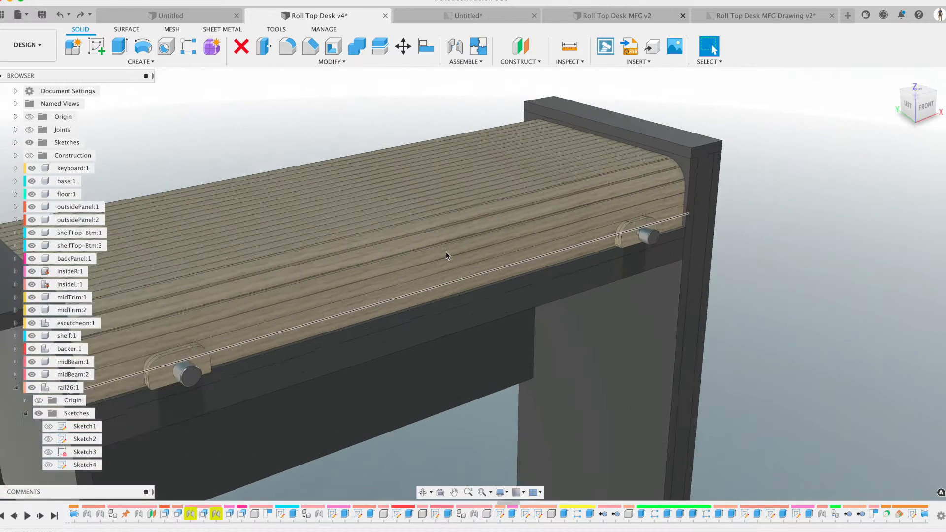
{"action": "scroll", "coordinate": [446, 252], "scroll_direction": "up", "scroll_amount": 2}
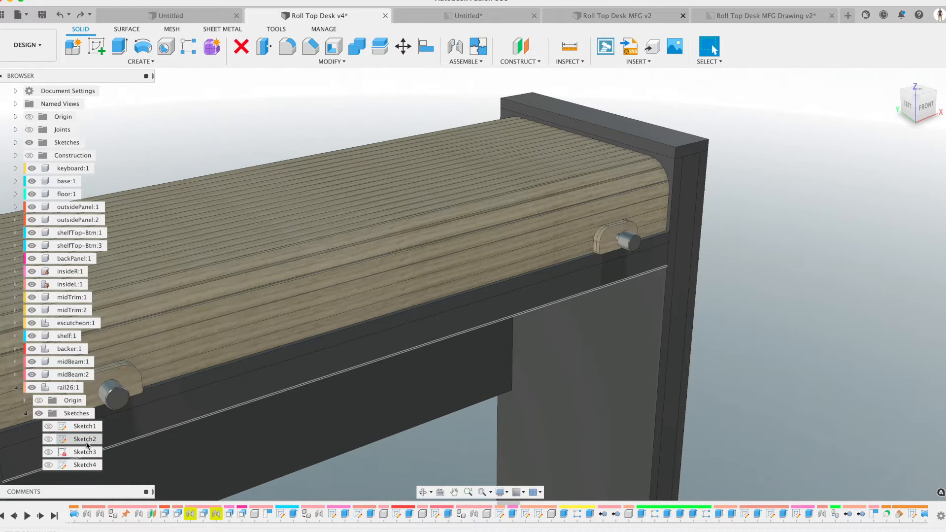
{"action": "left_click", "coordinate": [79, 427]}
{"action": "right_click", "coordinate": [76, 428]}
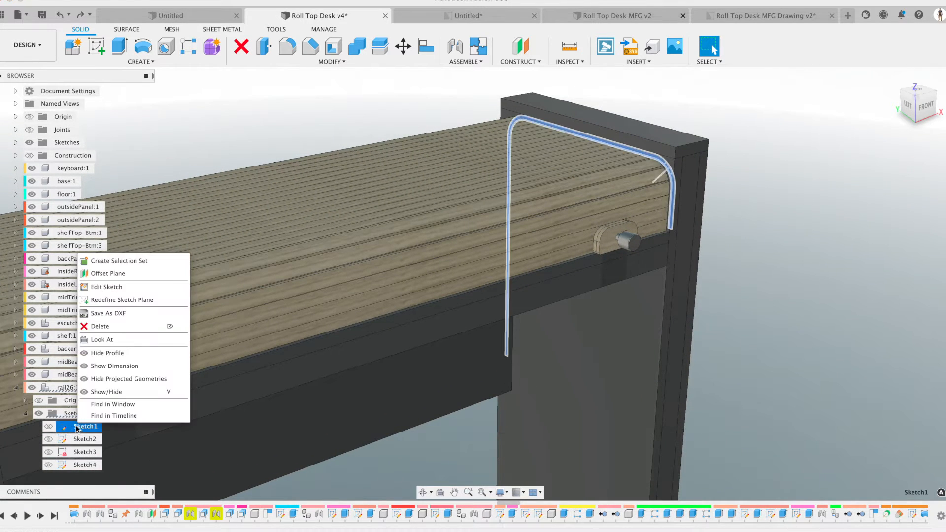
{"action": "left_click", "coordinate": [106, 288]}
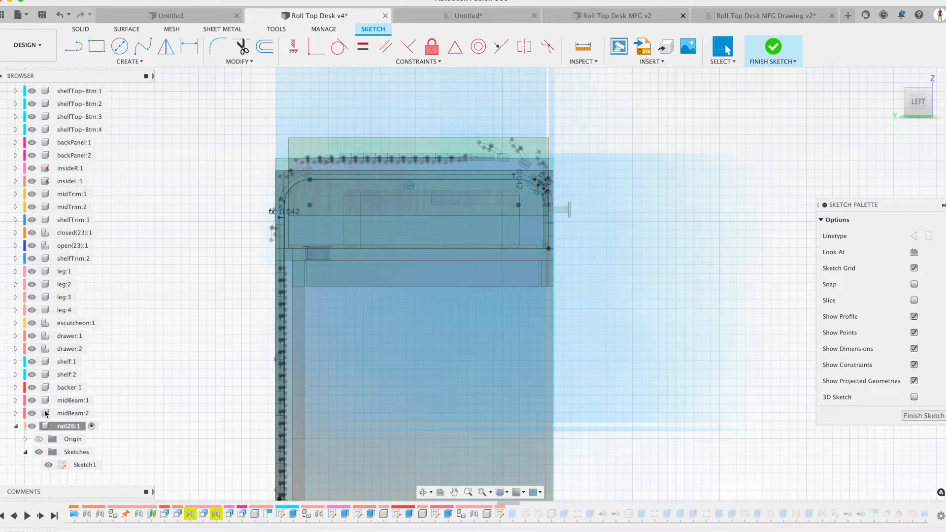
{"action": "right_click", "coordinate": [69, 427]}
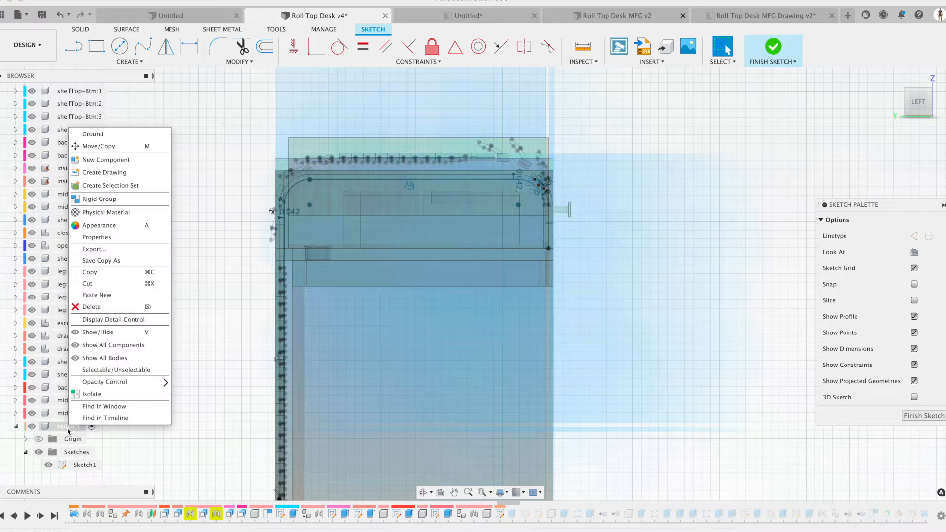
{"action": "left_click", "coordinate": [109, 394]}
{"action": "scroll", "coordinate": [419, 192], "scroll_direction": "up", "scroll_amount": 3}
{"action": "middle_click_drag", "start_coordinate": [419, 193], "coordinate": [406, 243]}
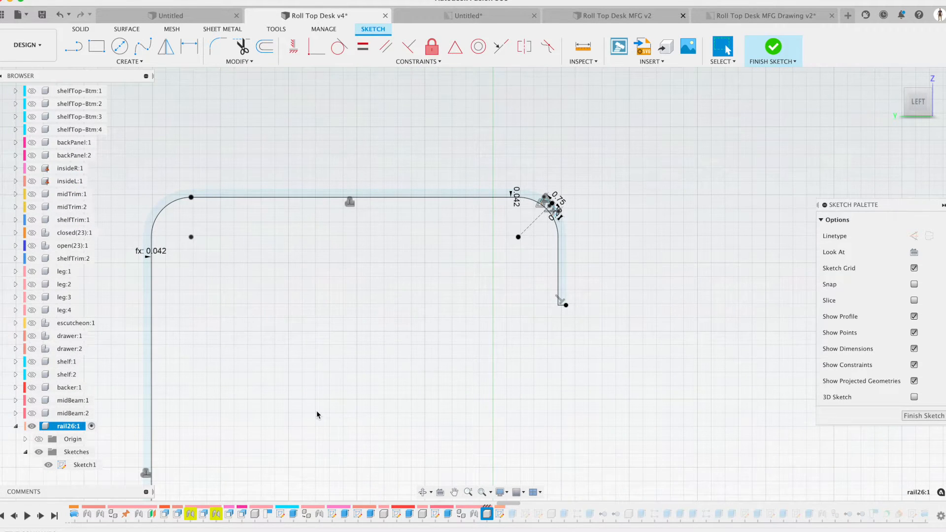
Step: Select the outer curve of the track profile, including the front corner arc, the top run and the back corner
{"action": "scroll", "coordinate": [317, 415], "scroll_direction": "left", "scroll_amount": 5}
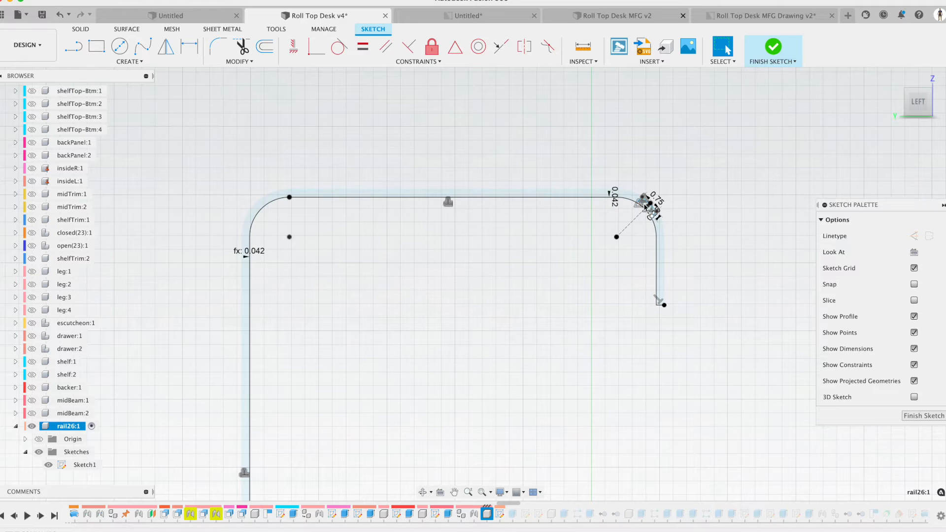
{"action": "left_click", "coordinate": [632, 198]}
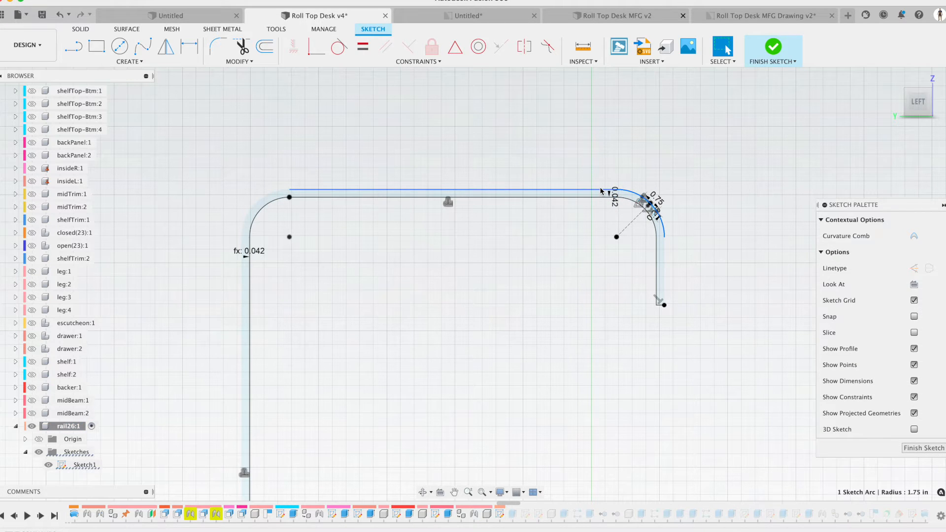
{"action": "left_click", "coordinate": [283, 195], "text": "shift"}
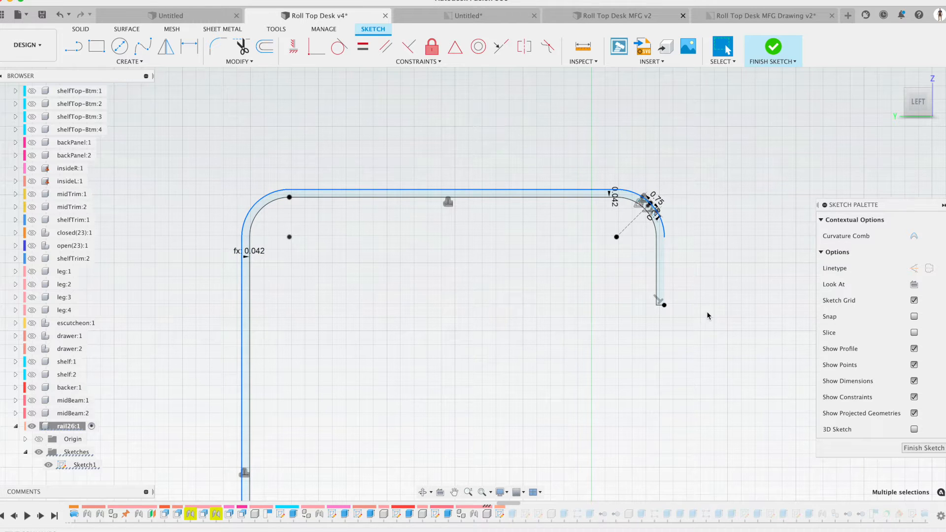
Step: Show the insideR:1 component behind the track sketch
{"action": "scroll", "coordinate": [58, 213], "scroll_direction": "up", "scroll_amount": 5}
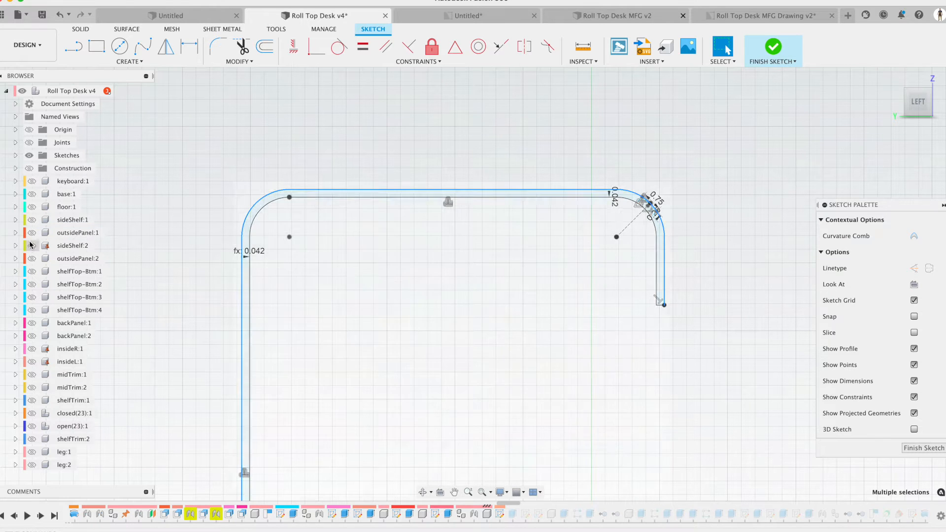
{"action": "left_click", "coordinate": [32, 234]}
{"action": "left_click", "coordinate": [31, 237]}
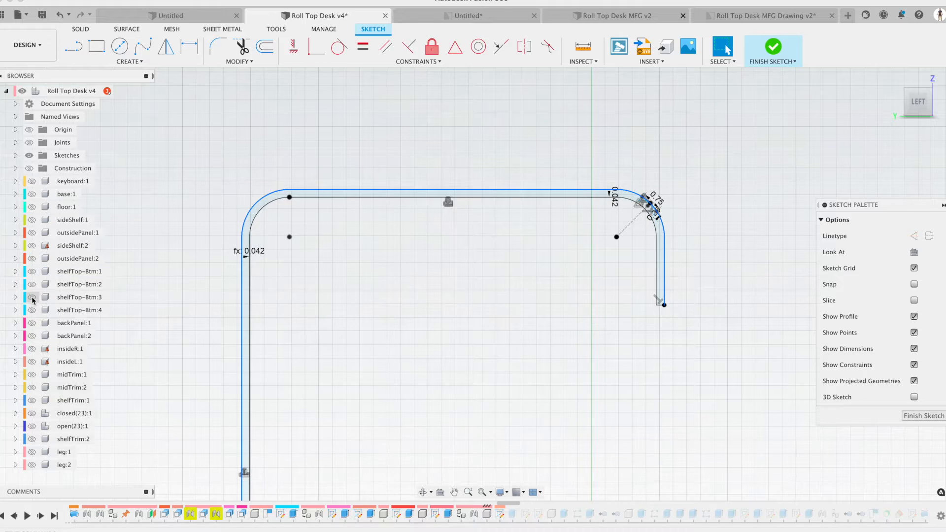
{"action": "left_click", "coordinate": [31, 348]}
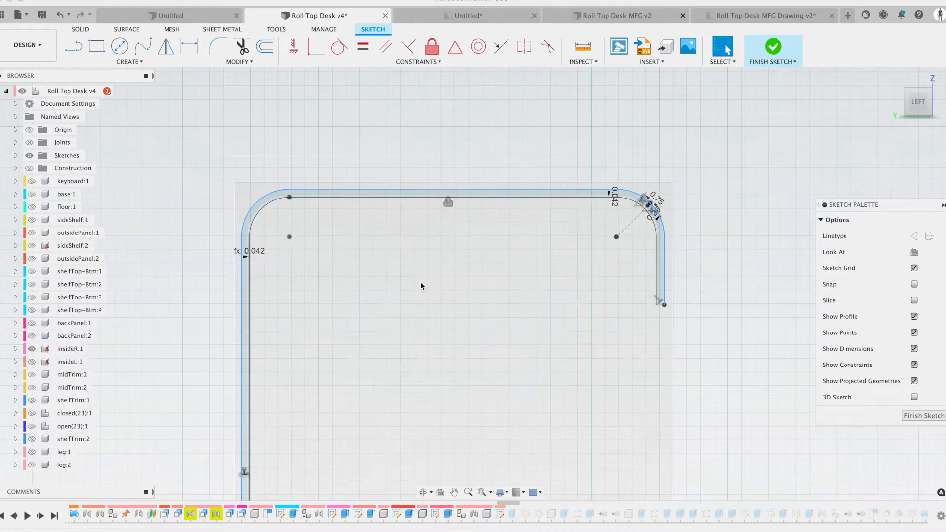
Step: Examine how the track profile runs along the edges and both corners of the insideR:1 panel
{"action": "scroll", "coordinate": [774, 227], "scroll_direction": "up", "scroll_amount": 5}
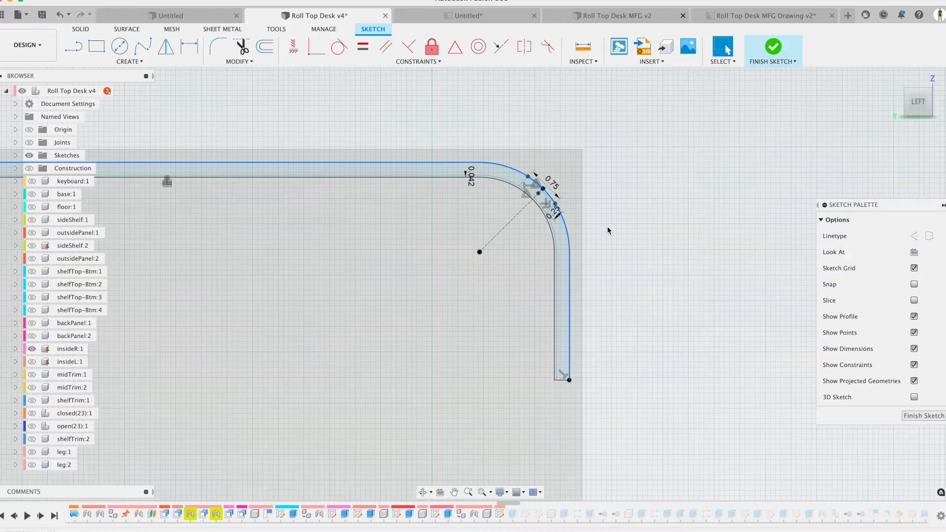
{"action": "scroll", "coordinate": [607, 226], "scroll_direction": "down", "scroll_amount": 5}
{"action": "scroll", "coordinate": [364, 137], "scroll_direction": "up", "scroll_amount": 4}
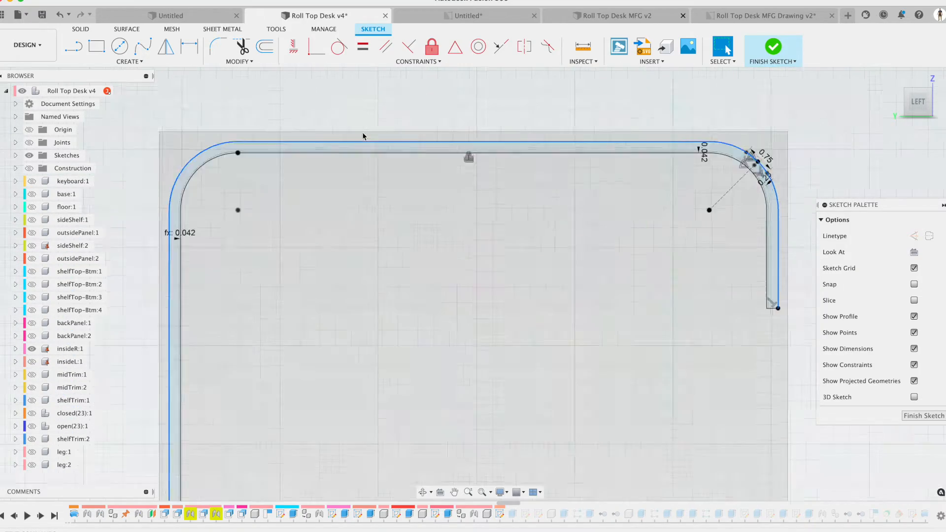
{"action": "scroll", "coordinate": [363, 137], "scroll_direction": "up", "scroll_amount": 3}
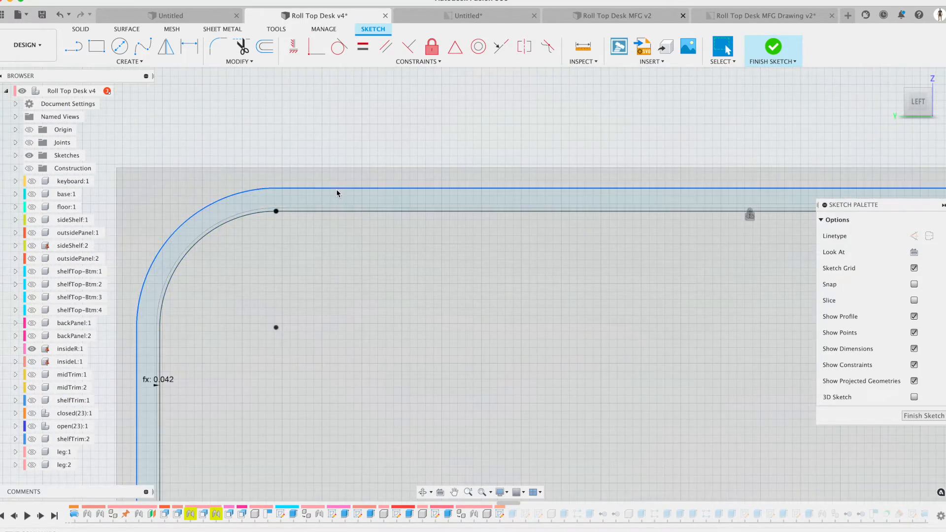
{"action": "scroll", "coordinate": [352, 191], "scroll_direction": "down", "scroll_amount": 5}
{"action": "scroll", "coordinate": [353, 190], "scroll_direction": "right", "scroll_amount": 5}
{"action": "scroll", "coordinate": [353, 190], "scroll_direction": "up", "scroll_amount": 3}
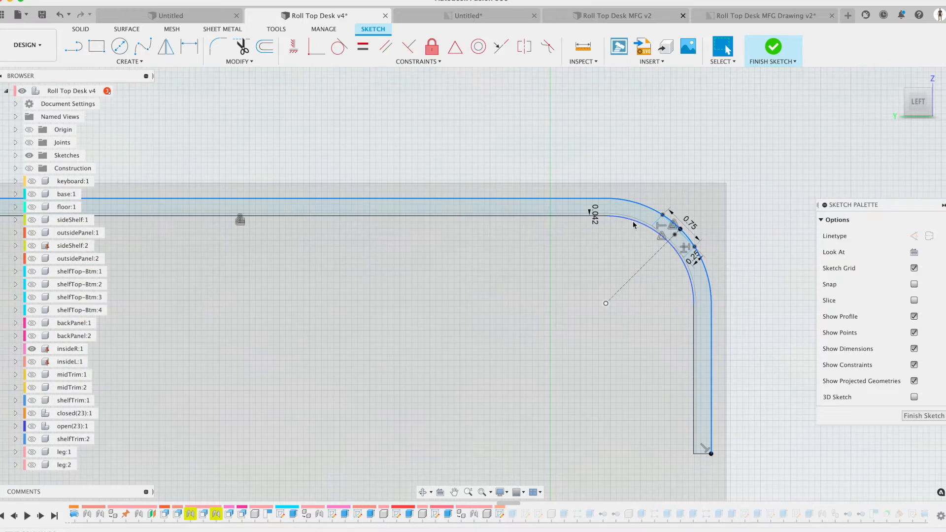
Step: Check the radius of the outer front corner arc and examine the slat rectangle and dimensions drawn in that corner
{"action": "left_click", "coordinate": [650, 209]}
{"action": "scroll", "coordinate": [650, 208], "scroll_direction": "down", "scroll_amount": 5}
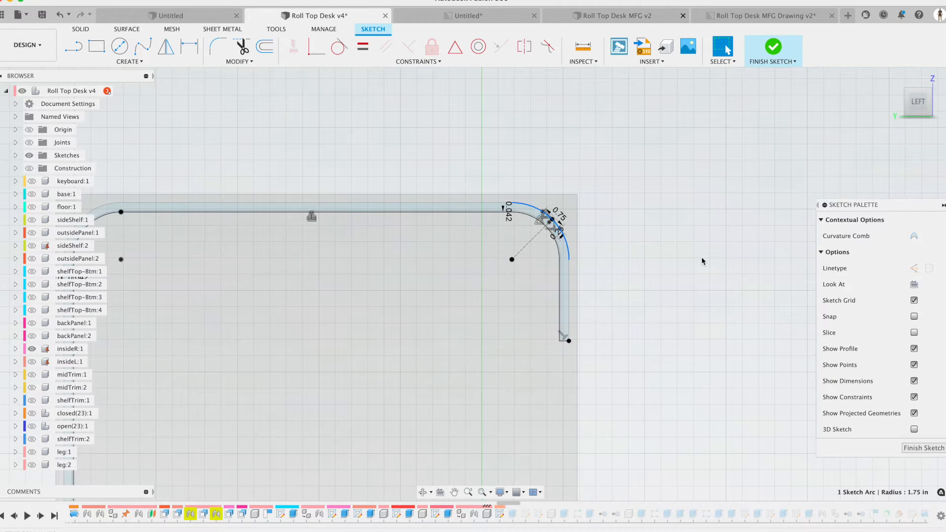
{"action": "scroll", "coordinate": [702, 262], "scroll_direction": "up", "scroll_amount": 3}
{"action": "scroll", "coordinate": [702, 261], "scroll_direction": "up", "scroll_amount": 5}
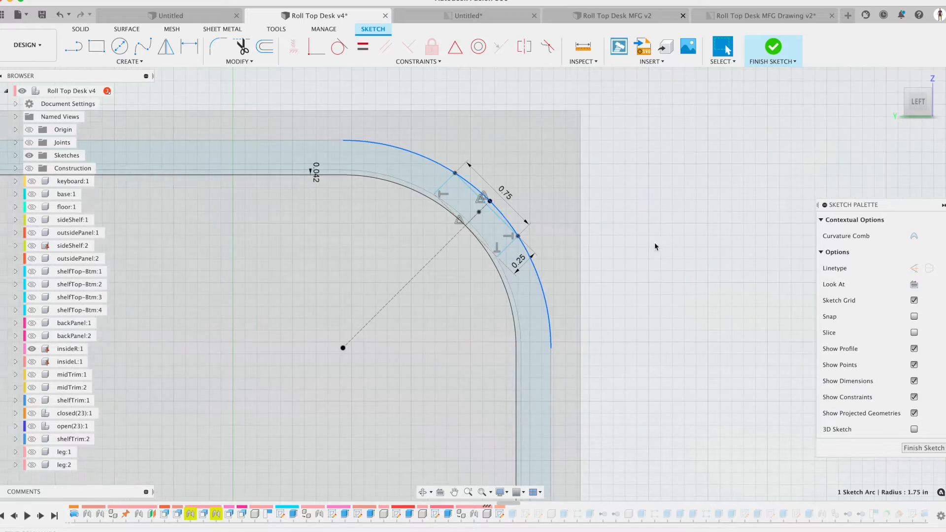
{"action": "scroll", "coordinate": [553, 268], "scroll_direction": "down", "scroll_amount": 5}
{"action": "scroll", "coordinate": [554, 268], "scroll_direction": "down", "scroll_amount": 4}
{"action": "scroll", "coordinate": [471, 198], "scroll_direction": "down", "scroll_amount": 5}
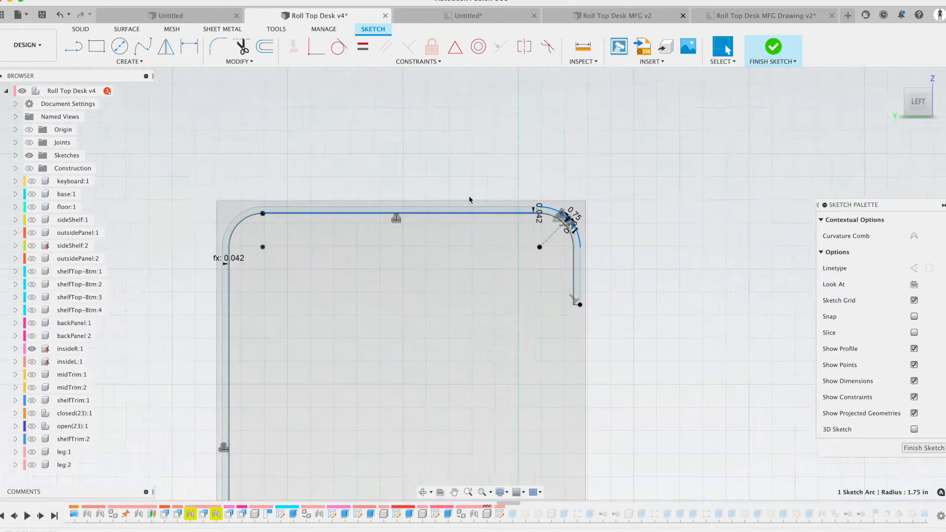
{"action": "scroll", "coordinate": [469, 199], "scroll_direction": "up", "scroll_amount": 10}
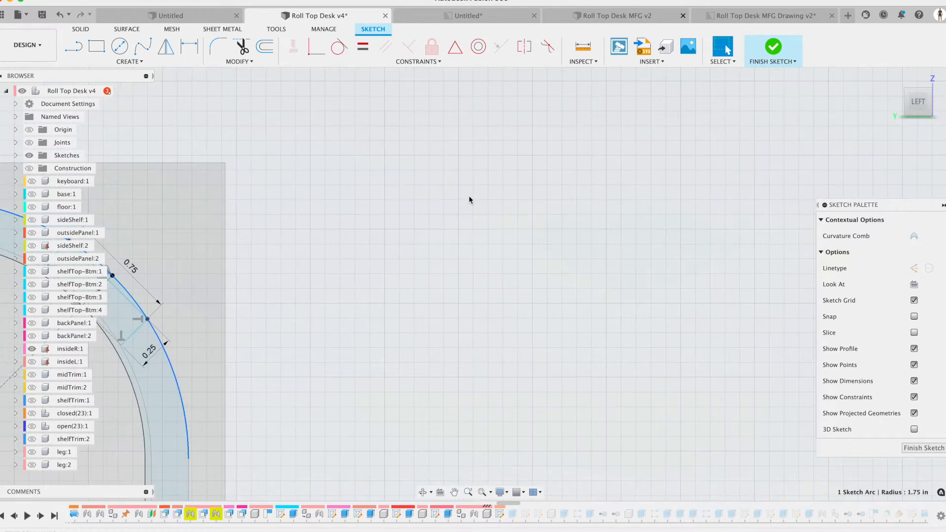
{"action": "scroll", "coordinate": [470, 200], "scroll_direction": "up", "scroll_amount": 2}
{"action": "scroll", "coordinate": [471, 200], "scroll_direction": "left", "scroll_amount": 5}
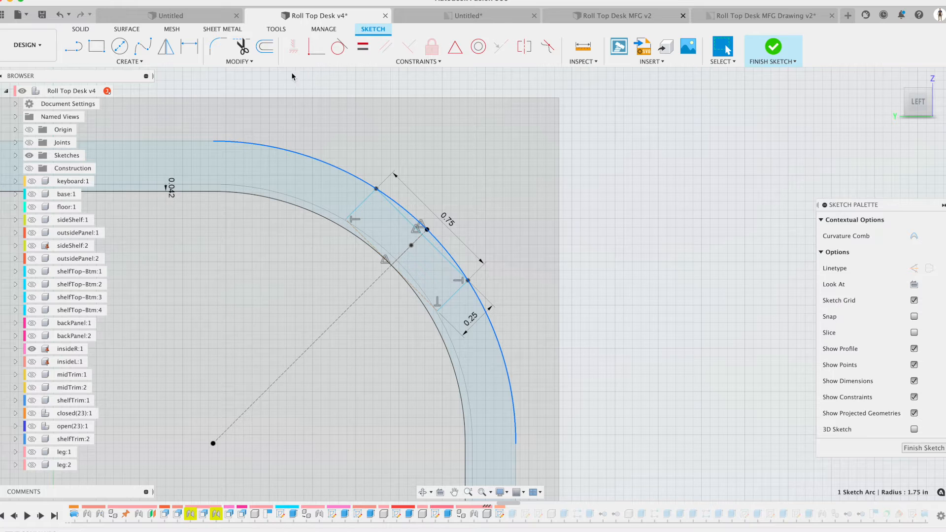
Step: Review the railThickness and railWidth user parameters in the parameters dialog and close it
{"action": "left_click", "coordinate": [238, 61]}
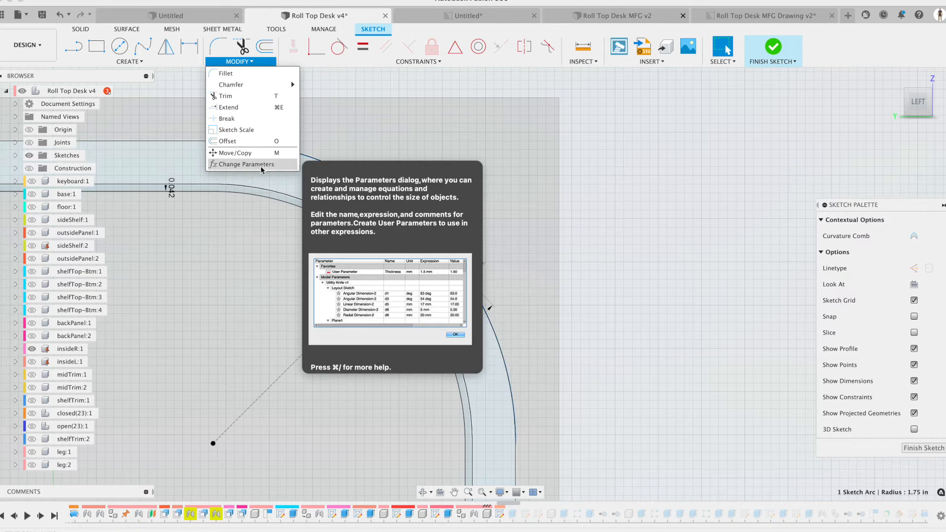
{"action": "left_click", "coordinate": [261, 164]}
{"action": "scroll", "coordinate": [479, 239], "scroll_direction": "down", "scroll_amount": 1}
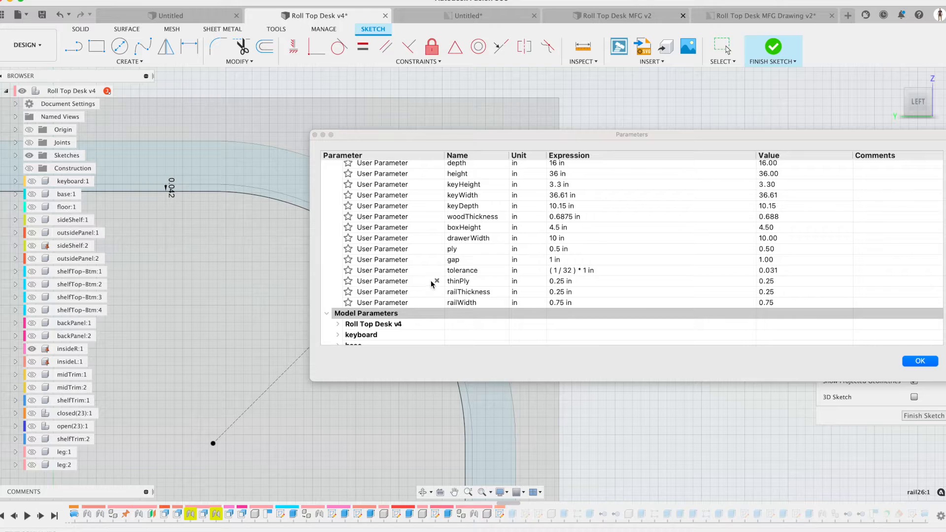
{"action": "key", "text": "Return"}
Step: Inspect the construction line running from the front corner's arc centre to the outer arc
{"action": "scroll", "coordinate": [602, 197], "scroll_direction": "down", "scroll_amount": 3}
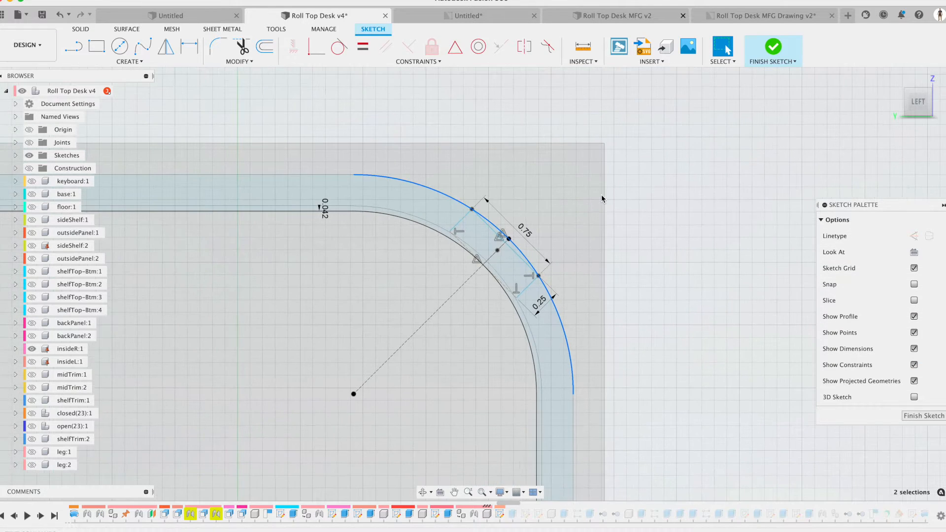
{"action": "scroll", "coordinate": [601, 198], "scroll_direction": "up", "scroll_amount": 3}
{"action": "left_click", "coordinate": [200, 474]}
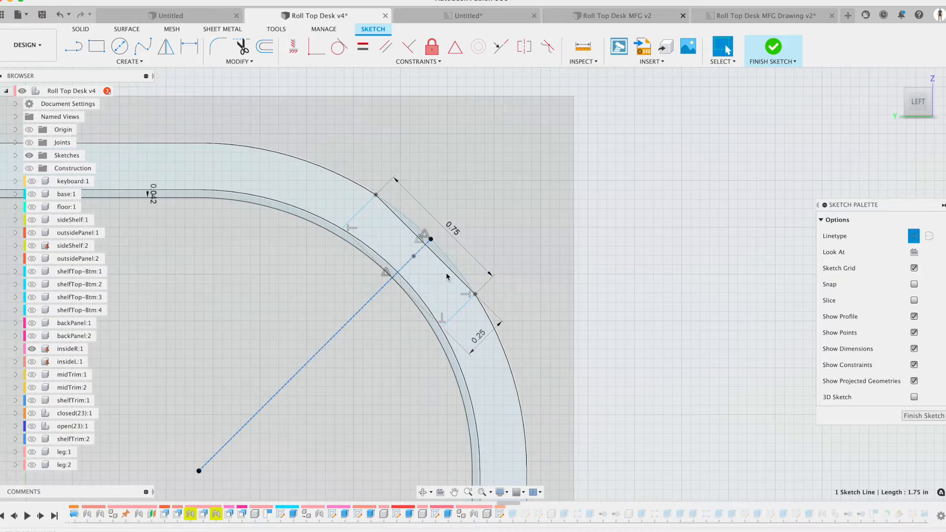
{"action": "scroll", "coordinate": [433, 240], "scroll_direction": "down", "scroll_amount": 2}
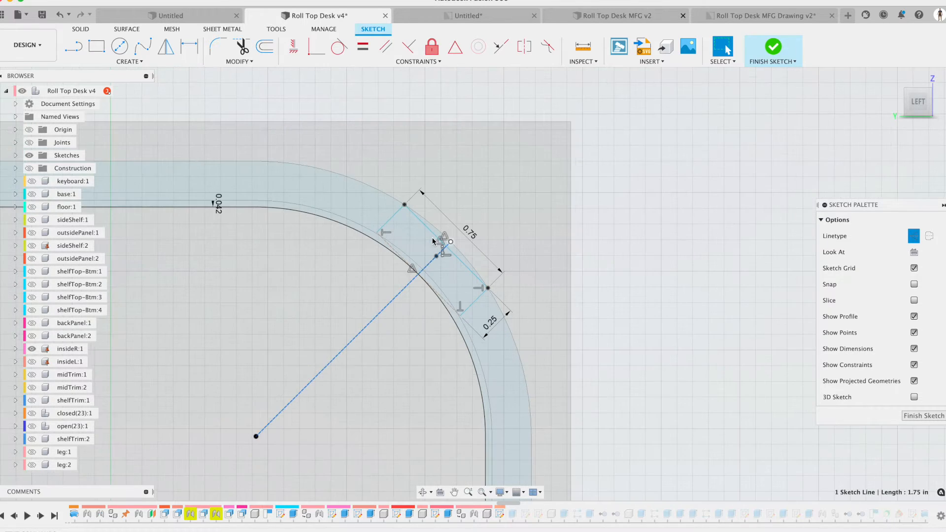
{"action": "scroll", "coordinate": [424, 241], "scroll_direction": "up", "scroll_amount": 3}
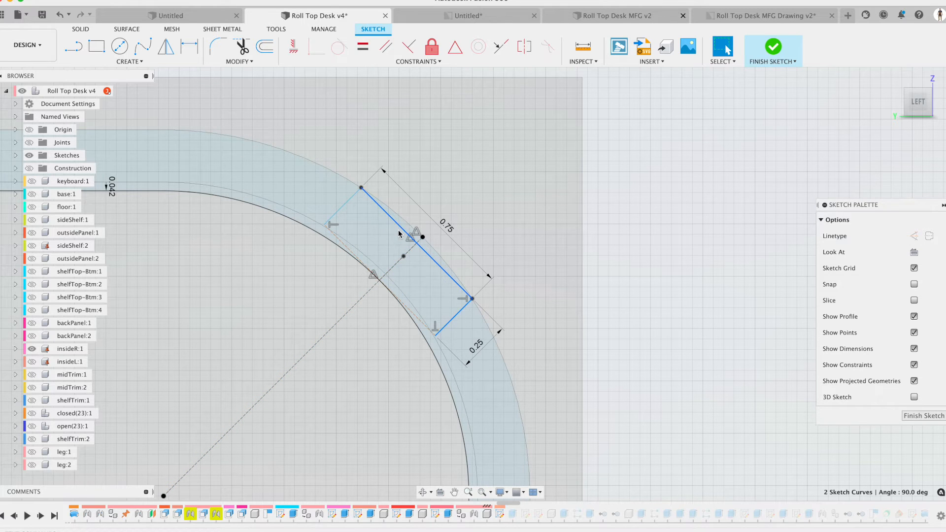
Step: Inspect the slat rectangle's short side and the two outer corner points that touch the outer arc
{"action": "left_click", "coordinate": [333, 220]}
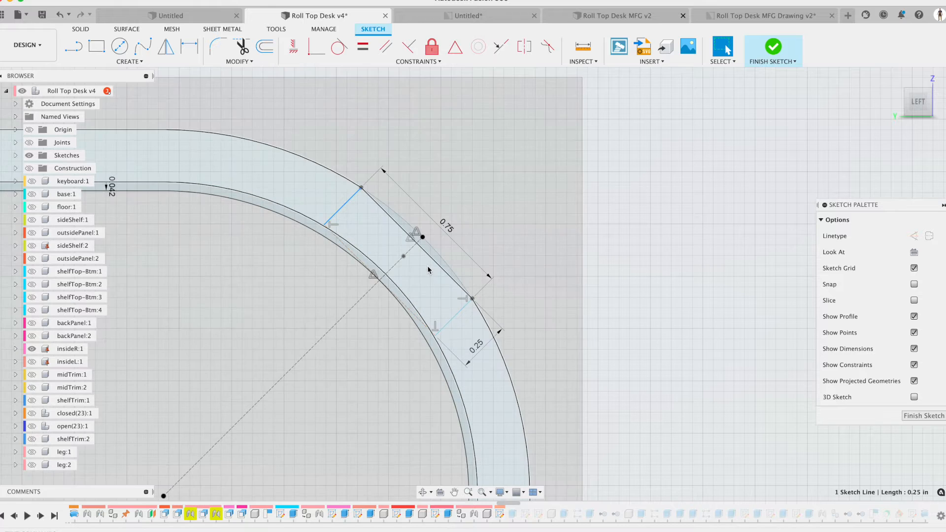
{"action": "scroll", "coordinate": [428, 266], "scroll_direction": "up", "scroll_amount": 3}
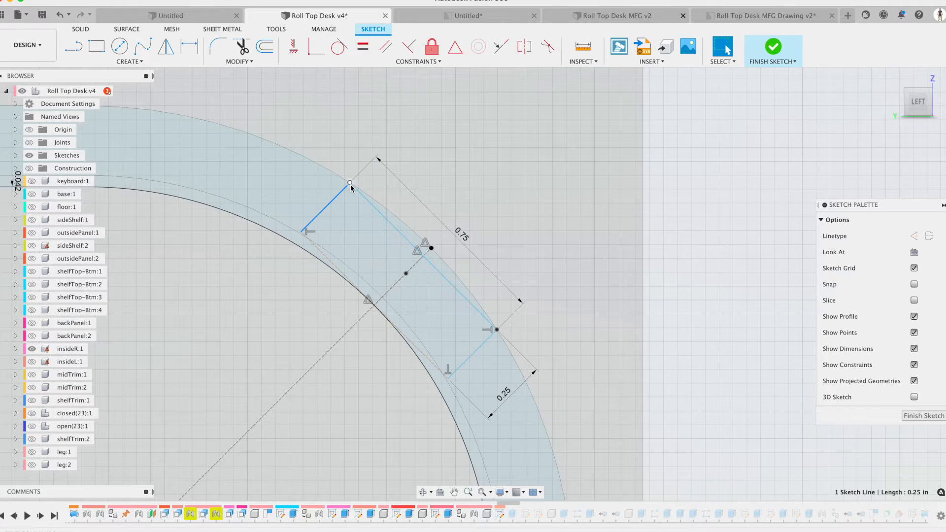
{"action": "left_click", "coordinate": [350, 183]}
{"action": "left_click", "coordinate": [497, 331]}
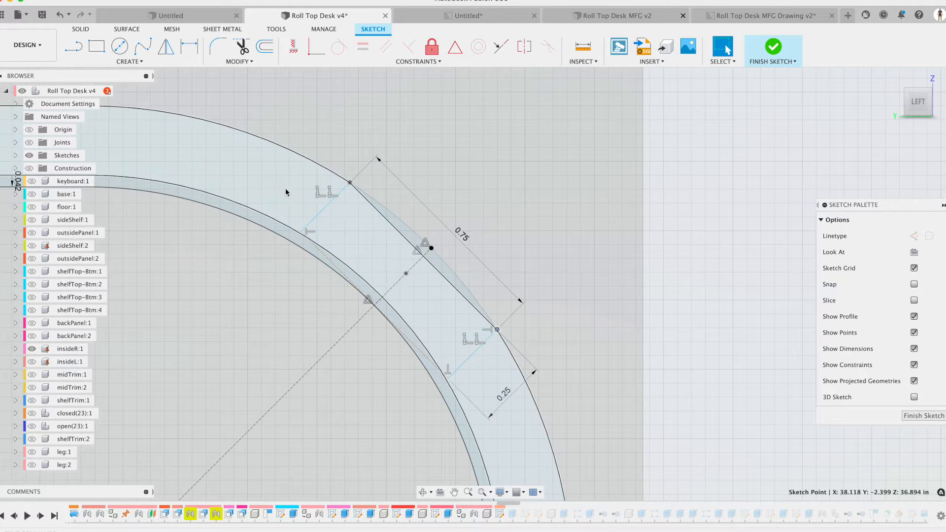
{"action": "scroll", "coordinate": [420, 279], "scroll_direction": "down", "scroll_amount": 3}
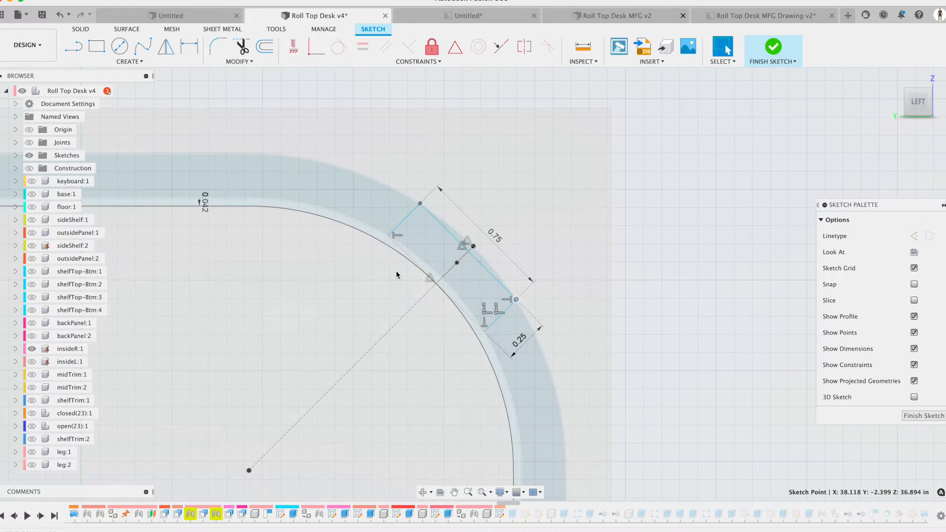
Step: Check the slat rectangle's long outer side against the construction line through its midpoint
{"action": "left_click", "coordinate": [476, 261]}
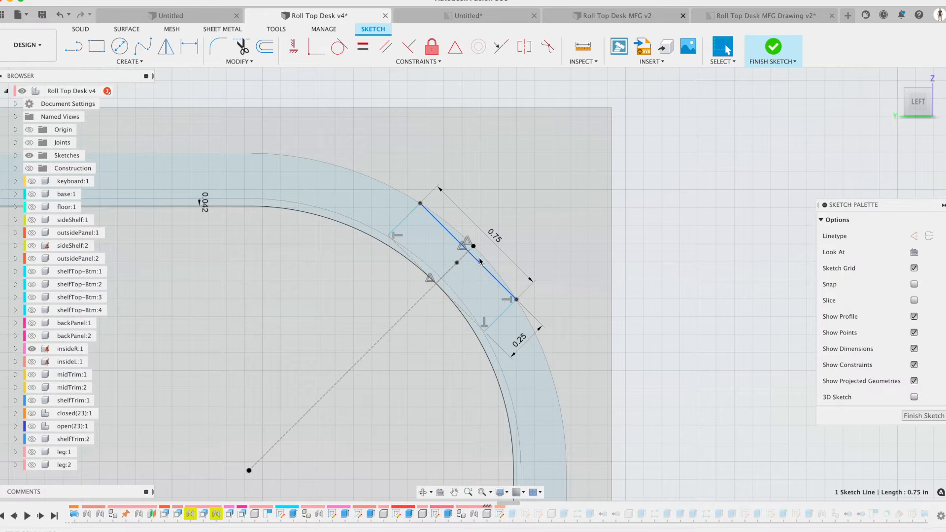
{"action": "left_click", "coordinate": [421, 299]}
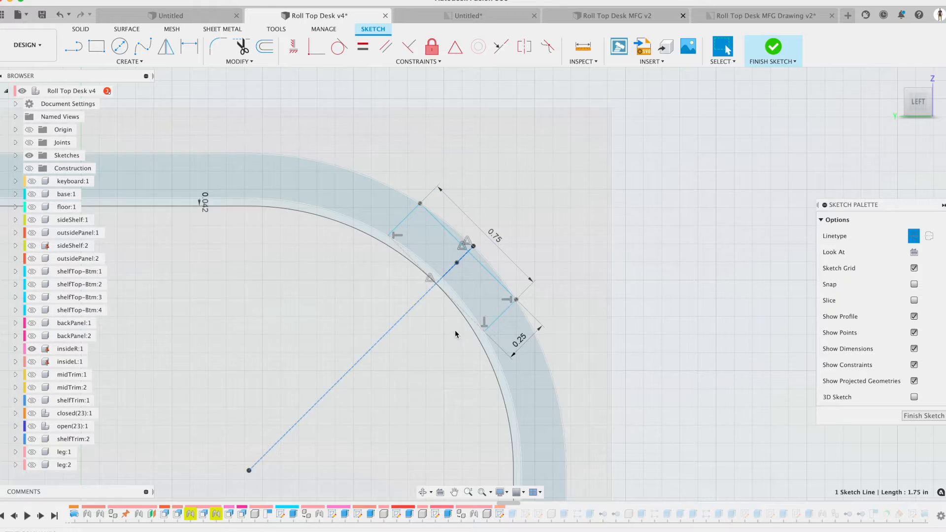
{"action": "scroll", "coordinate": [439, 282], "scroll_direction": "up", "scroll_amount": 3}
{"action": "scroll", "coordinate": [438, 282], "scroll_direction": "down", "scroll_amount": 3}
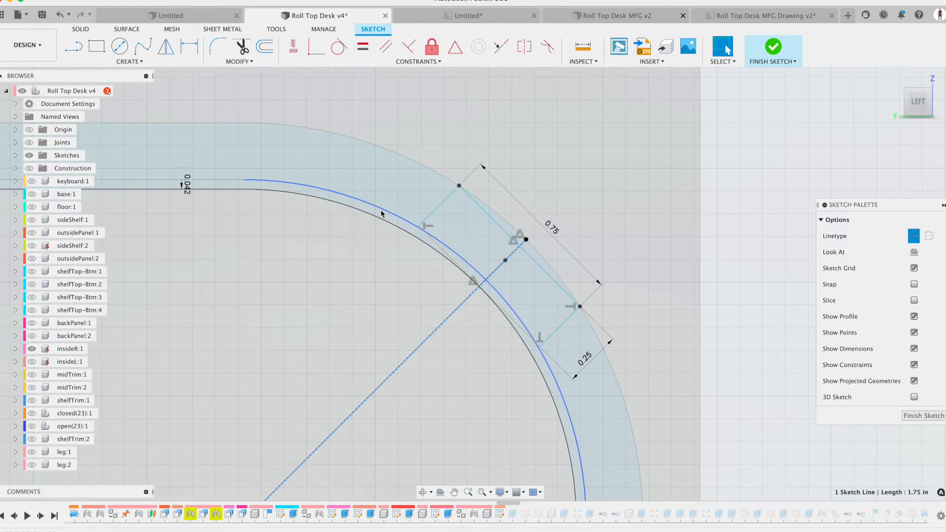
Step: Compare the outer corner arc with the offset arc at slat thickness and with the innermost arc tangent to the slat
{"action": "left_click", "coordinate": [412, 164]}
{"action": "double_click", "coordinate": [414, 167]}
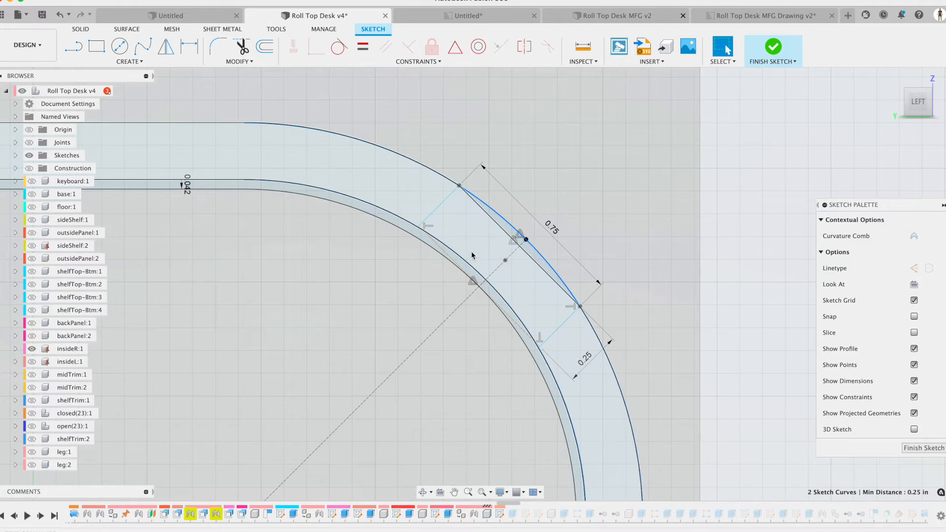
{"action": "scroll", "coordinate": [472, 255], "scroll_direction": "up", "scroll_amount": 3}
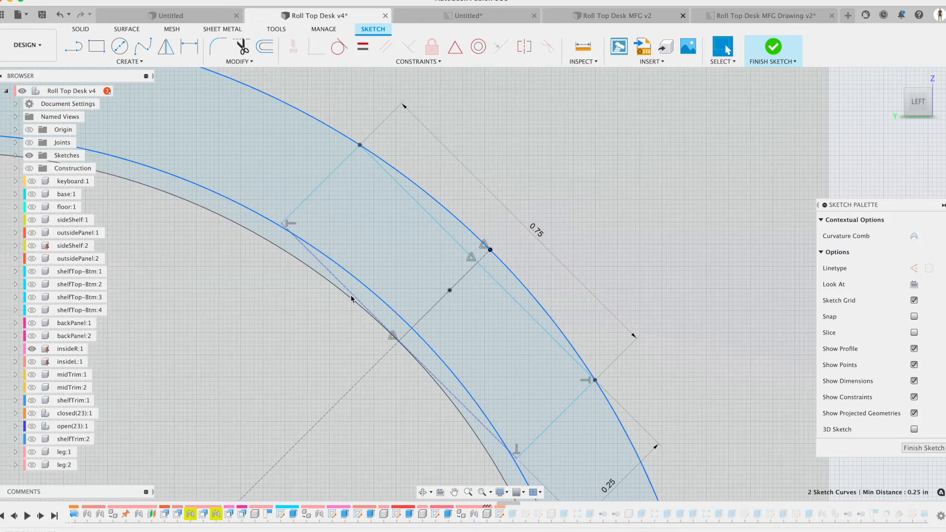
{"action": "left_click", "coordinate": [346, 293]}
{"action": "left_click", "coordinate": [339, 292]}
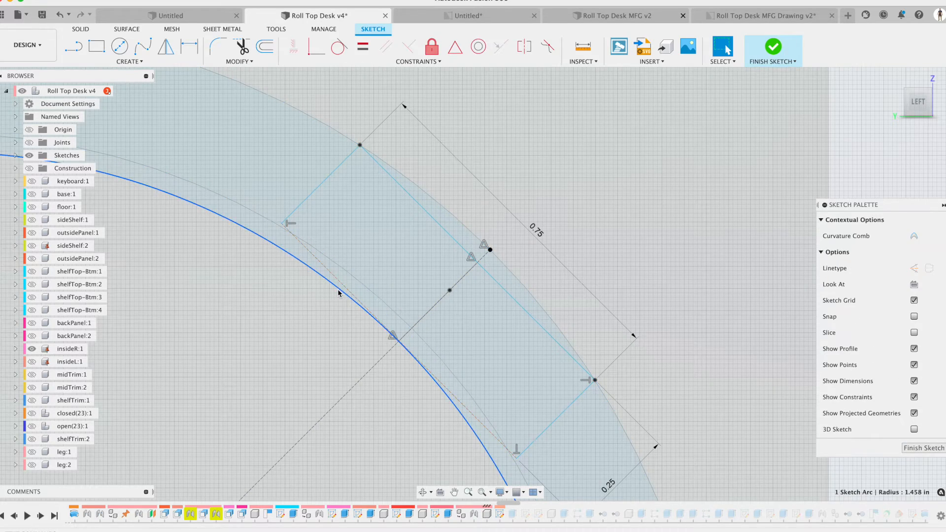
{"action": "scroll", "coordinate": [339, 293], "scroll_direction": "down", "scroll_amount": 3}
{"action": "scroll", "coordinate": [339, 293], "scroll_direction": "up", "scroll_amount": 2}
{"action": "left_click", "coordinate": [522, 268], "text": "shift"}
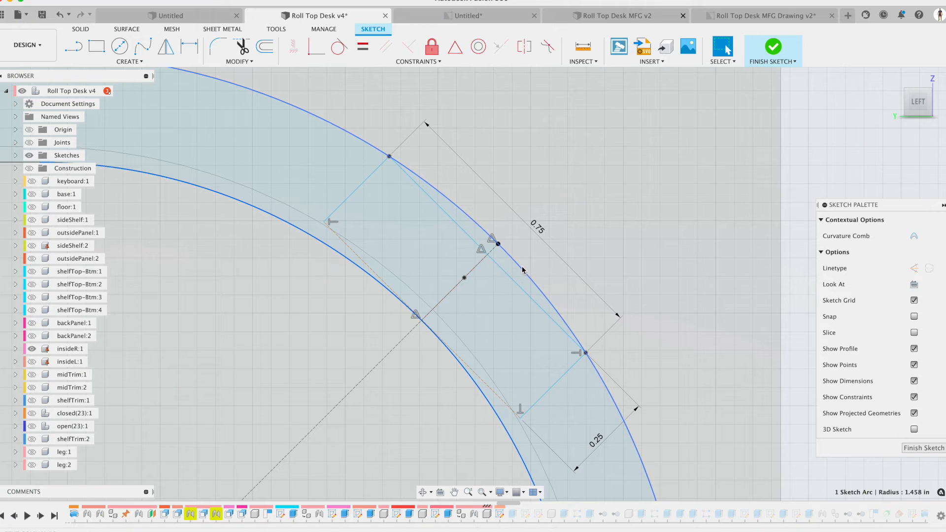
Step: Select all four sides of the slat rectangle in the front corner and examine its fit between the track arcs
{"action": "double_click", "coordinate": [472, 241]}
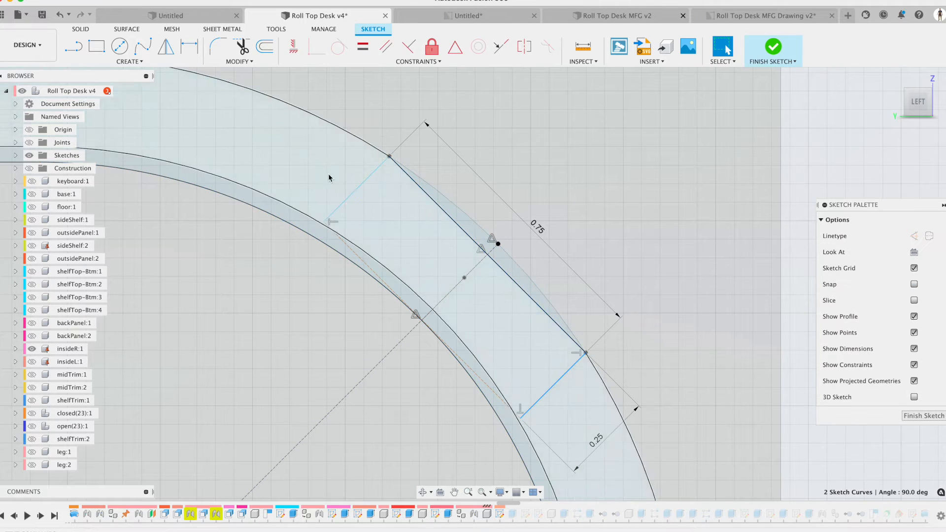
{"action": "left_click", "coordinate": [351, 195], "text": "shift"}
{"action": "left_click", "coordinate": [342, 243], "text": "shift"}
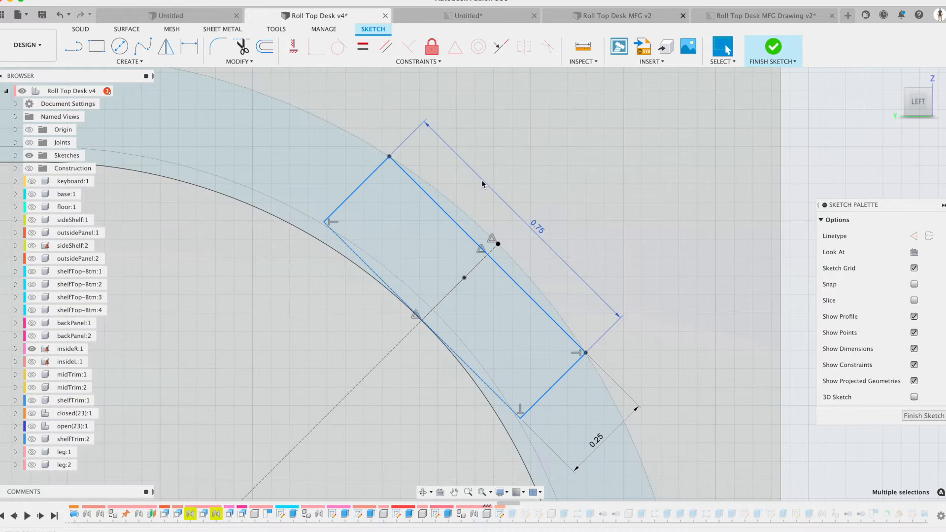
{"action": "scroll", "coordinate": [449, 196], "scroll_direction": "up", "scroll_amount": 4}
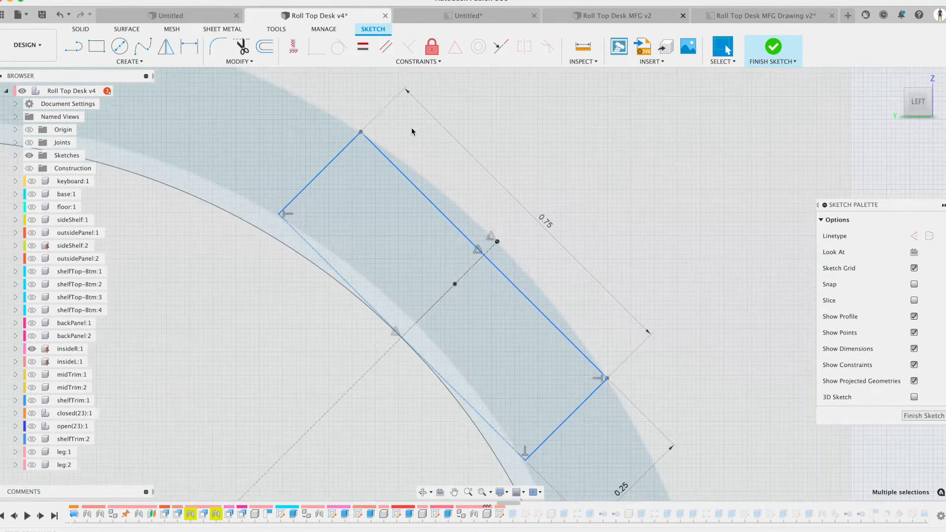
Step: Try a 0.125 in fillet, then .125/2, on the slat rectangle's upper outer corner, discard it and leave the sketch
{"action": "left_click", "coordinate": [374, 97]}
{"action": "left_click", "coordinate": [228, 48]}
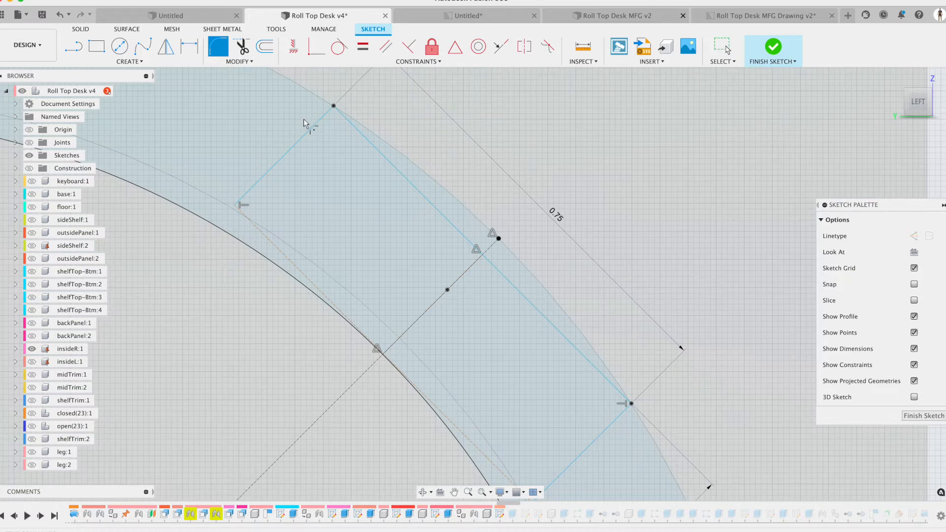
{"action": "left_click", "coordinate": [321, 120]}
{"action": "left_click", "coordinate": [352, 124]}
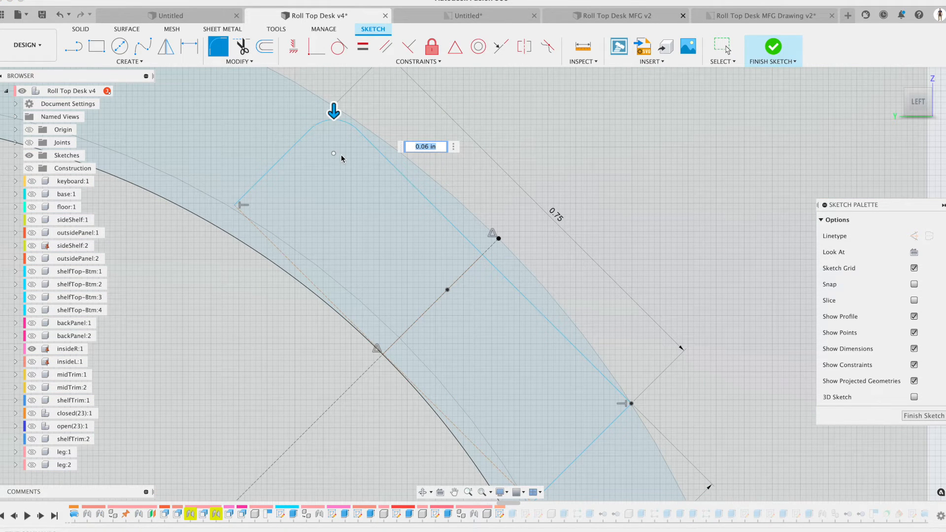
{"action": "type", "text": ".125"}
{"action": "key", "text": "Return"}
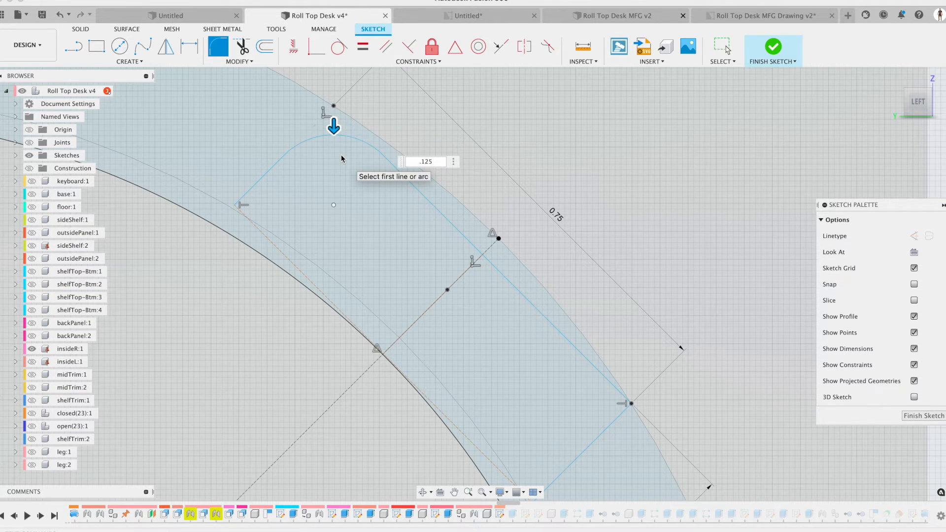
{"action": "key", "text": "Return"}
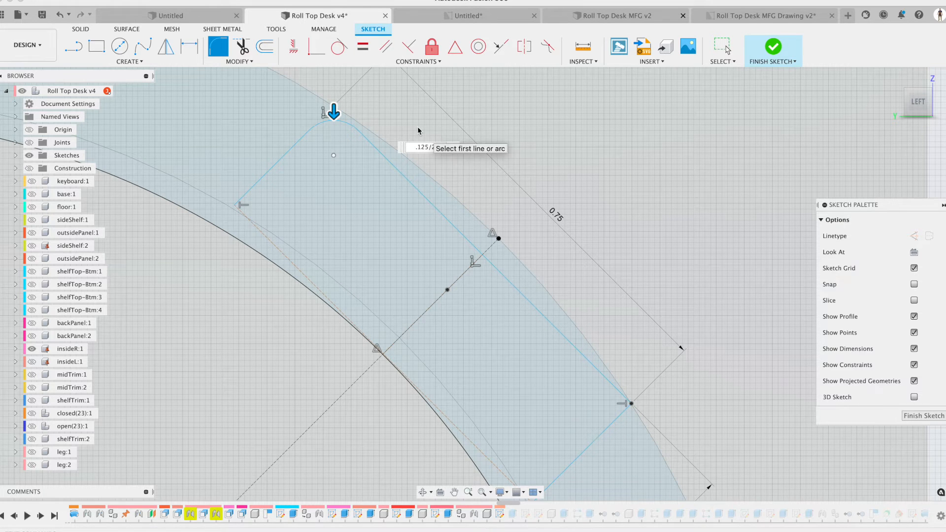
{"action": "key", "text": "Escape"}
{"action": "scroll", "coordinate": [486, 153], "scroll_direction": "down", "scroll_amount": 10}
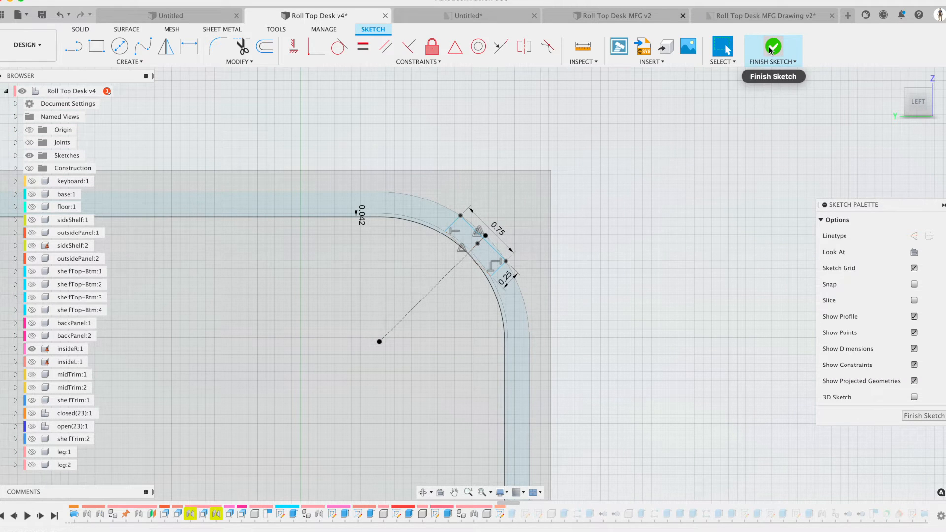
{"action": "key", "text": "super+z"}
{"action": "key", "text": "super+z"}
{"action": "key", "text": "super+z"}
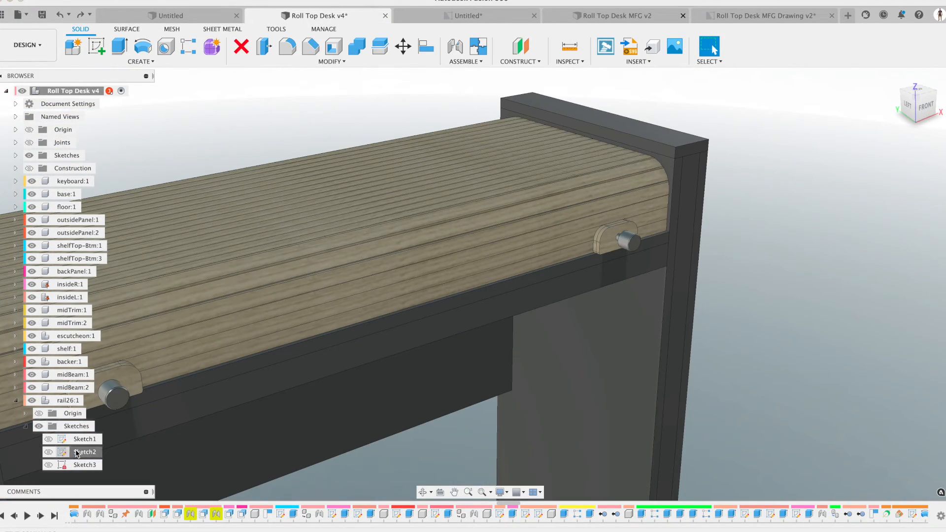
Step: Open Sketch2 of the rail26 component for editing and isolate rail26
{"action": "right_click", "coordinate": [65, 452]}
{"action": "left_click", "coordinate": [118, 311]}
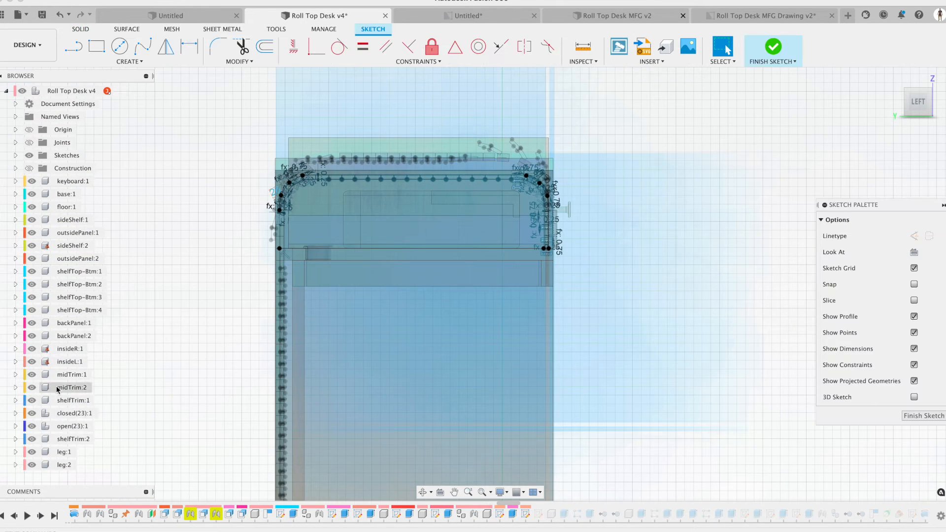
{"action": "scroll", "coordinate": [58, 389], "scroll_direction": "down", "scroll_amount": 5}
{"action": "right_click", "coordinate": [69, 415]}
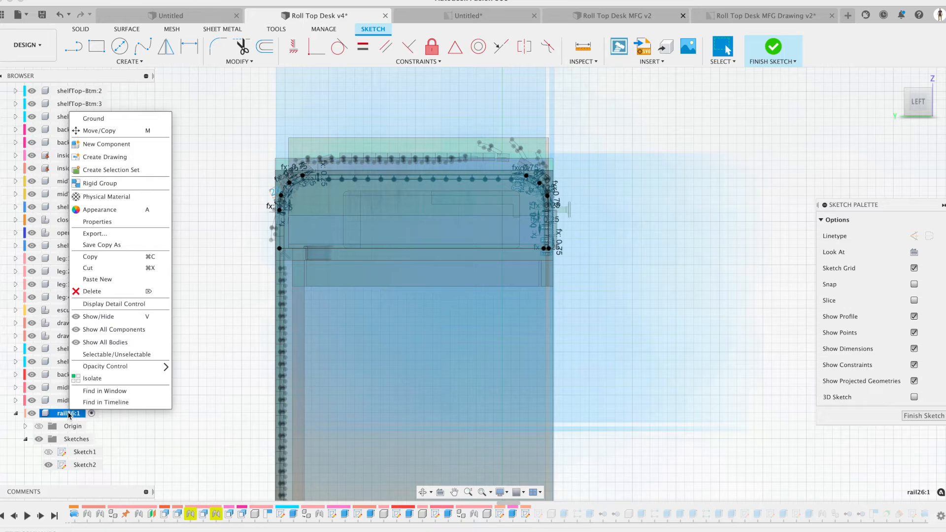
{"action": "left_click", "coordinate": [92, 376]}
{"action": "scroll", "coordinate": [418, 231], "scroll_direction": "up", "scroll_amount": 5}
{"action": "scroll", "coordinate": [380, 163], "scroll_direction": "left", "scroll_amount": 3}
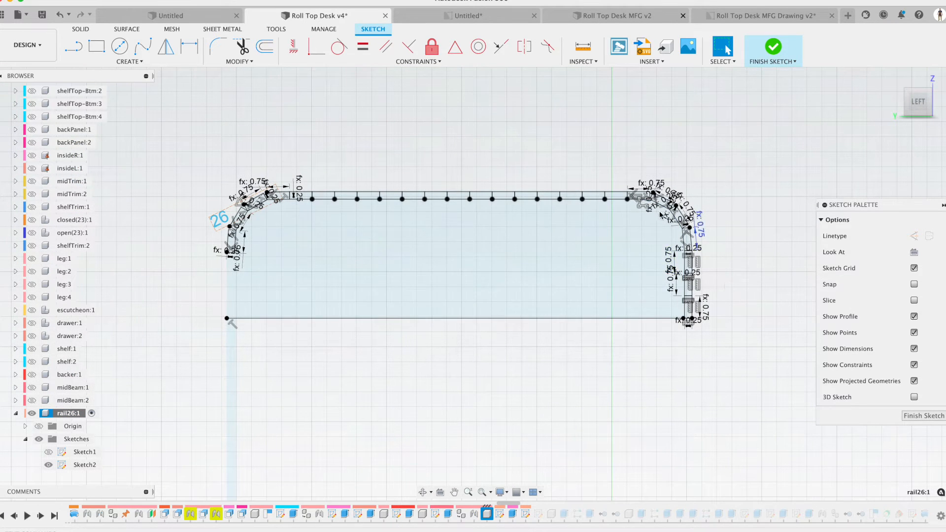
Step: Examine how the slat rectangles follow the track along the desktop, around the front corner and down the front
{"action": "scroll", "coordinate": [592, 237], "scroll_direction": "up", "scroll_amount": 5}
{"action": "scroll", "coordinate": [593, 237], "scroll_direction": "down", "scroll_amount": 4}
{"action": "scroll", "coordinate": [592, 237], "scroll_direction": "left", "scroll_amount": 2}
{"action": "scroll", "coordinate": [592, 238], "scroll_direction": "up", "scroll_amount": 2}
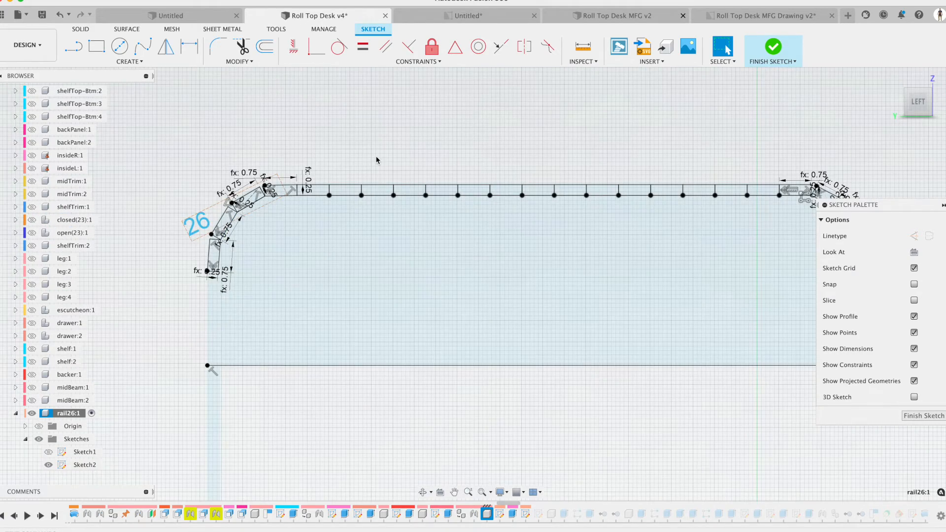
{"action": "scroll", "coordinate": [379, 162], "scroll_direction": "right", "scroll_amount": 4}
{"action": "scroll", "coordinate": [742, 320], "scroll_direction": "up", "scroll_amount": 5}
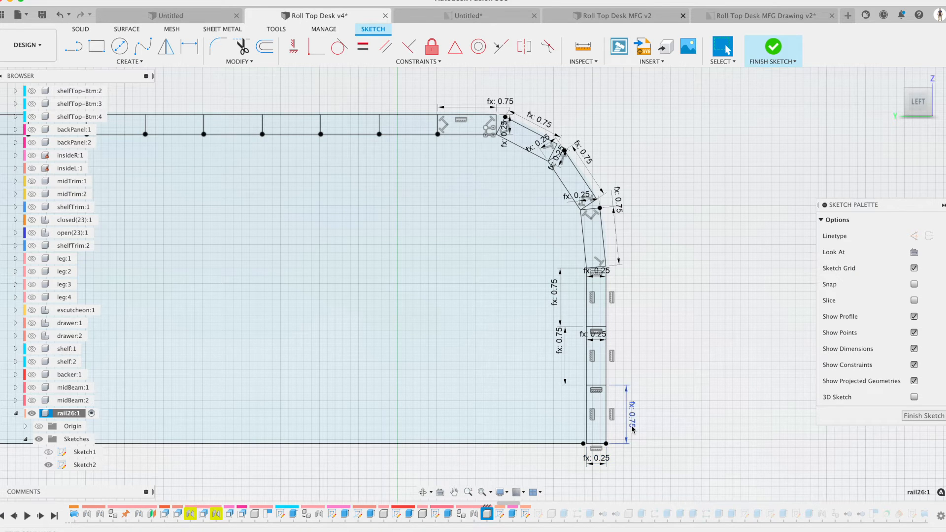
{"action": "middle_click_drag", "start_coordinate": [646, 349], "coordinate": [611, 372]}
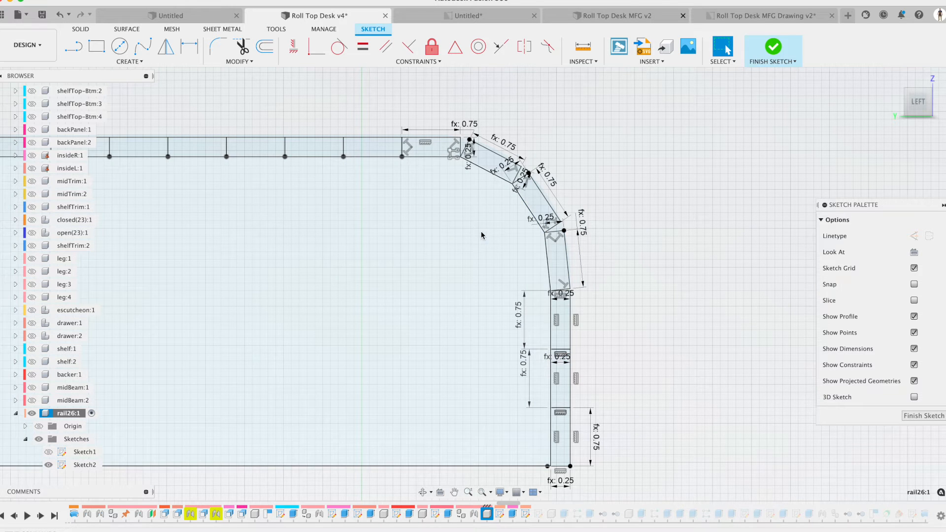
{"action": "scroll", "coordinate": [671, 207], "scroll_direction": "up", "scroll_amount": 2}
{"action": "scroll", "coordinate": [671, 207], "scroll_direction": "right", "scroll_amount": 3}
{"action": "scroll", "coordinate": [671, 207], "scroll_direction": "down", "scroll_amount": 2}
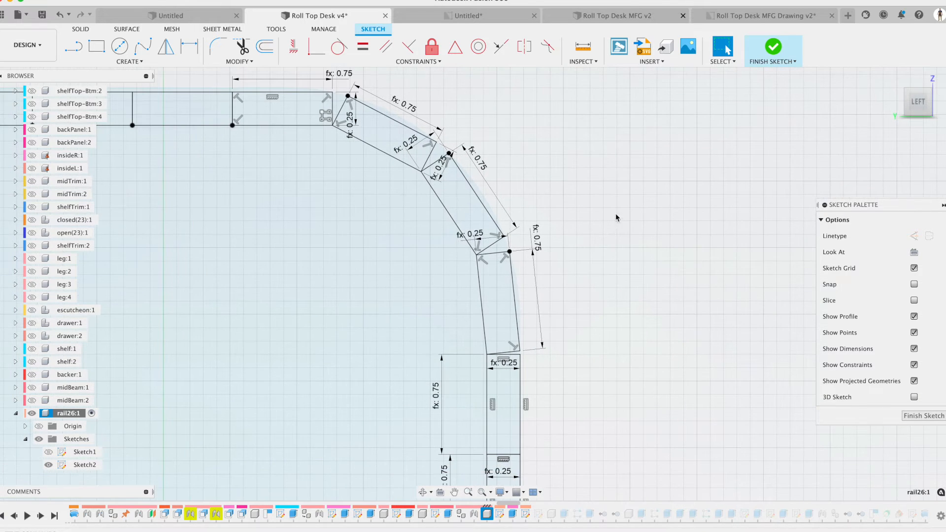
Step: Check the front corner slats' inner sides against the inner corner arc and the straight inner track line
{"action": "left_click", "coordinate": [475, 284]}
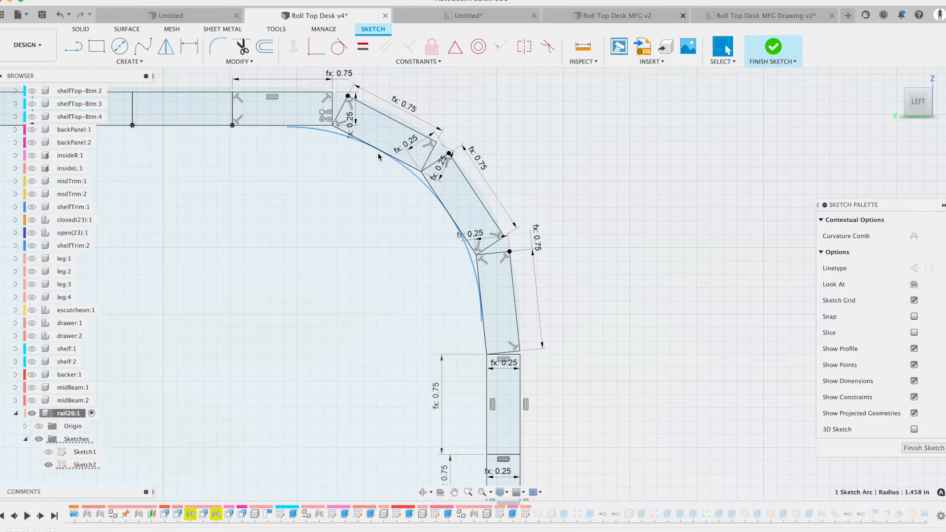
{"action": "key", "text": "Delete"}
{"action": "left_click", "coordinate": [319, 138]}
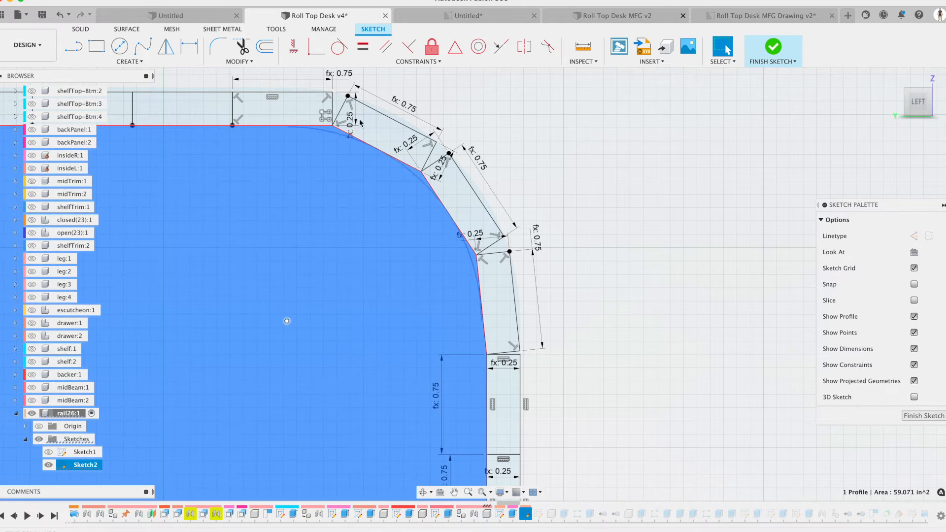
{"action": "key", "text": "Escape"}
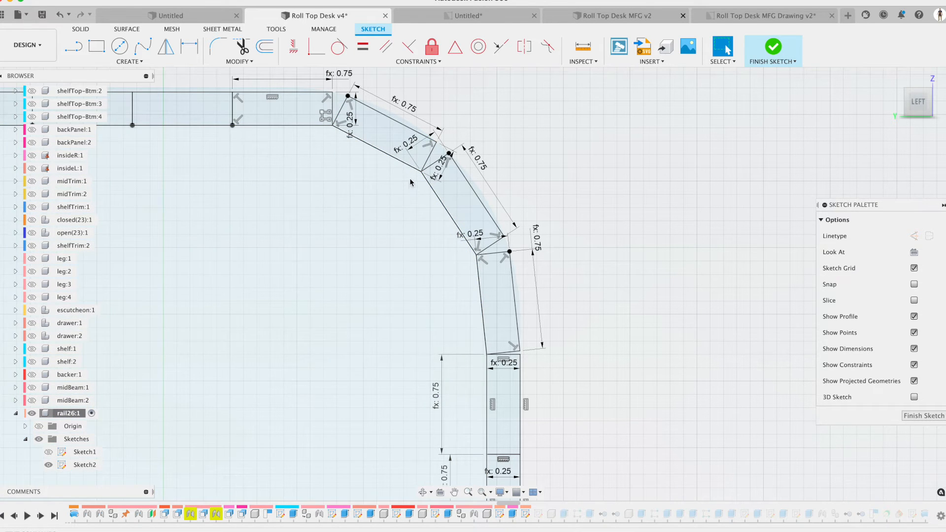
{"action": "key", "text": "super+z"}
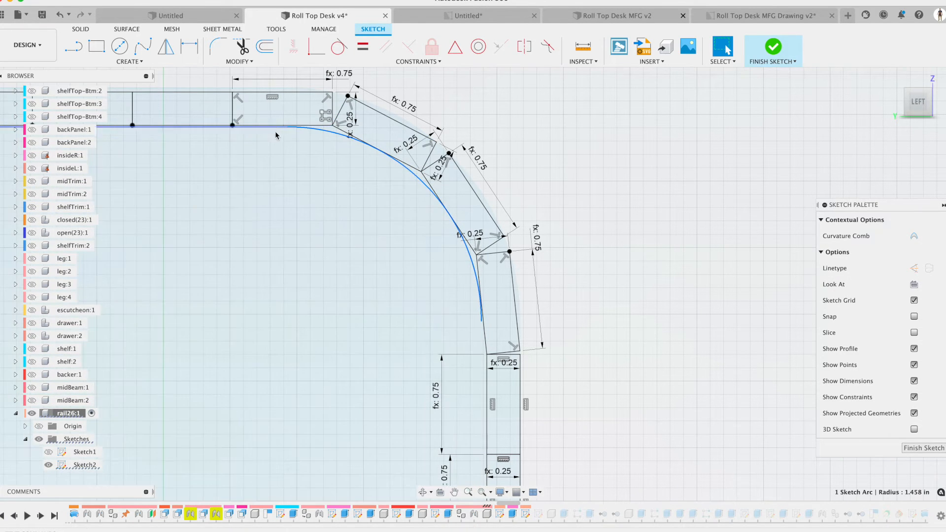
{"action": "key", "text": "Delete"}
{"action": "left_click", "coordinate": [277, 139]}
{"action": "left_click", "coordinate": [590, 165]}
{"action": "key", "text": "super+z"}
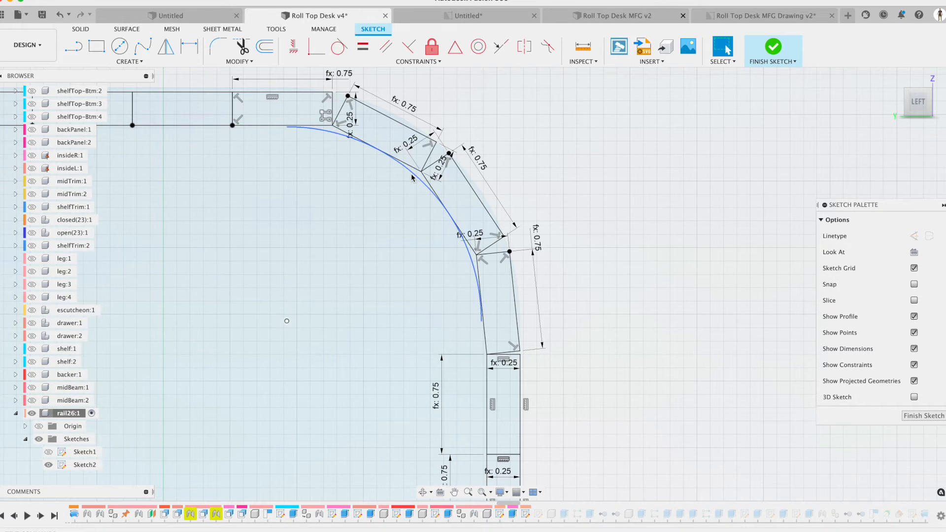
{"action": "scroll", "coordinate": [506, 241], "scroll_direction": "up", "scroll_amount": 3}
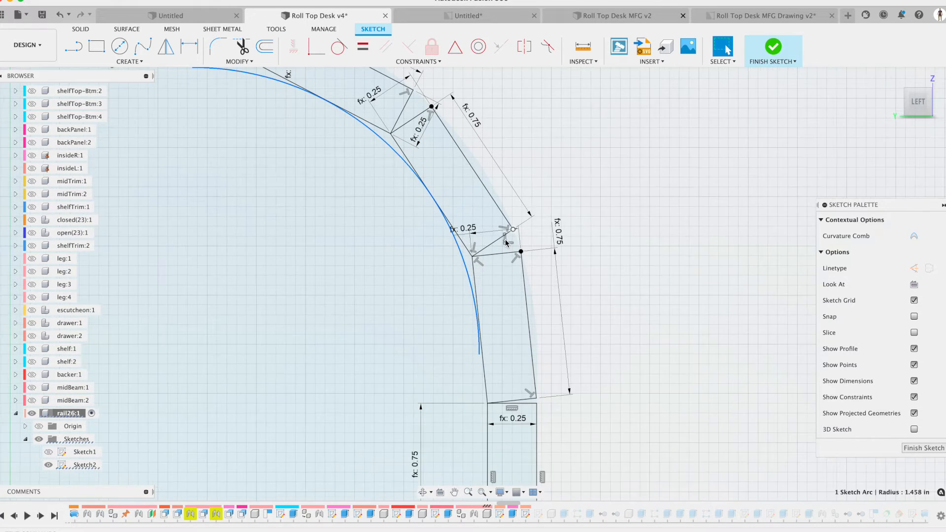
{"action": "scroll", "coordinate": [540, 167], "scroll_direction": "right", "scroll_amount": 2}
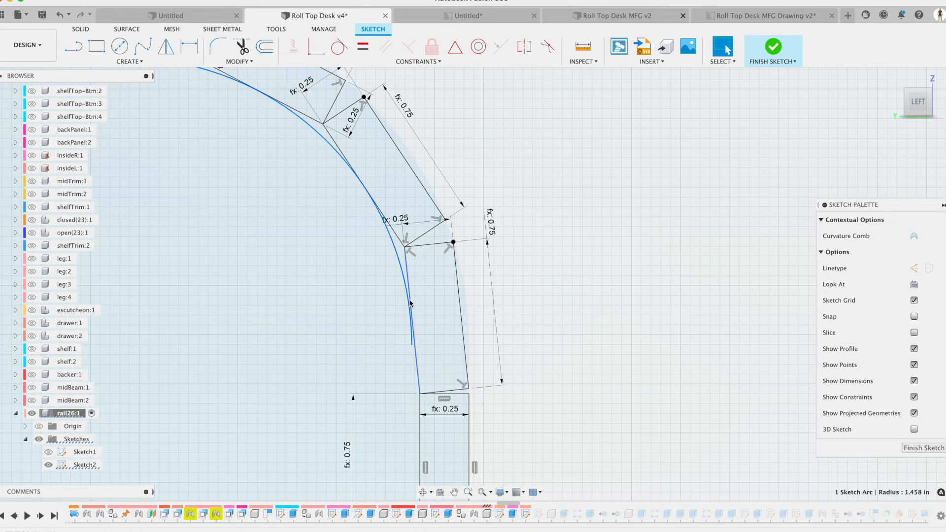
{"action": "scroll", "coordinate": [484, 307], "scroll_direction": "down", "scroll_amount": 2}
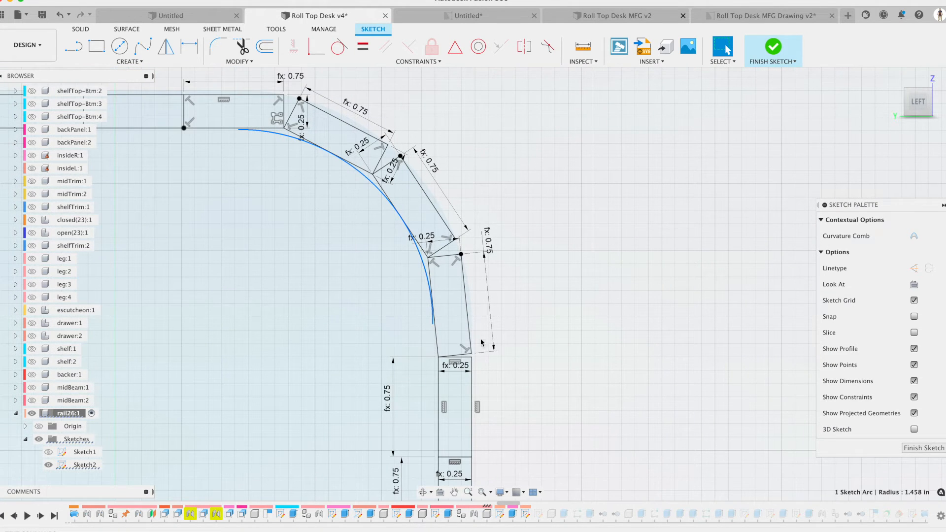
Step: Compare the front corner slats' outer corner points with the outer corner arc
{"action": "key", "text": "Delete"}
{"action": "key", "text": "super+z"}
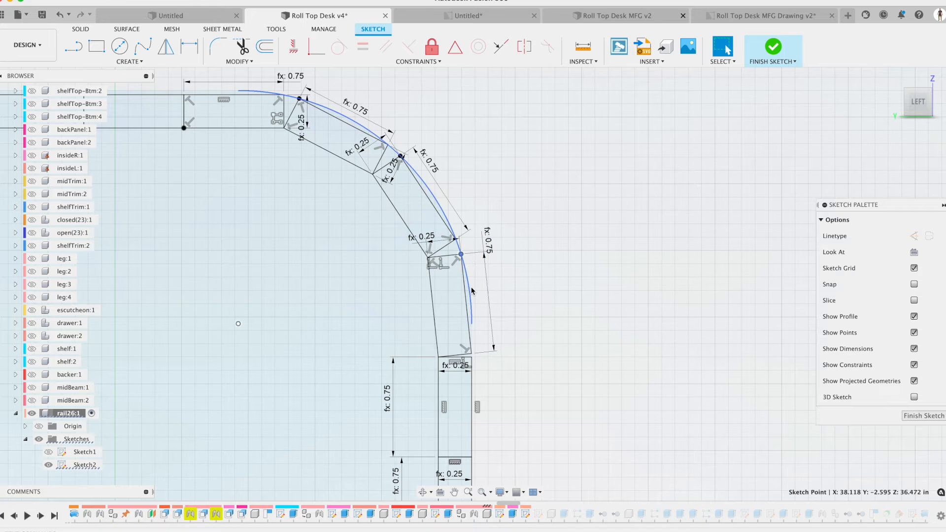
{"action": "scroll", "coordinate": [548, 275], "scroll_direction": "down", "scroll_amount": 3}
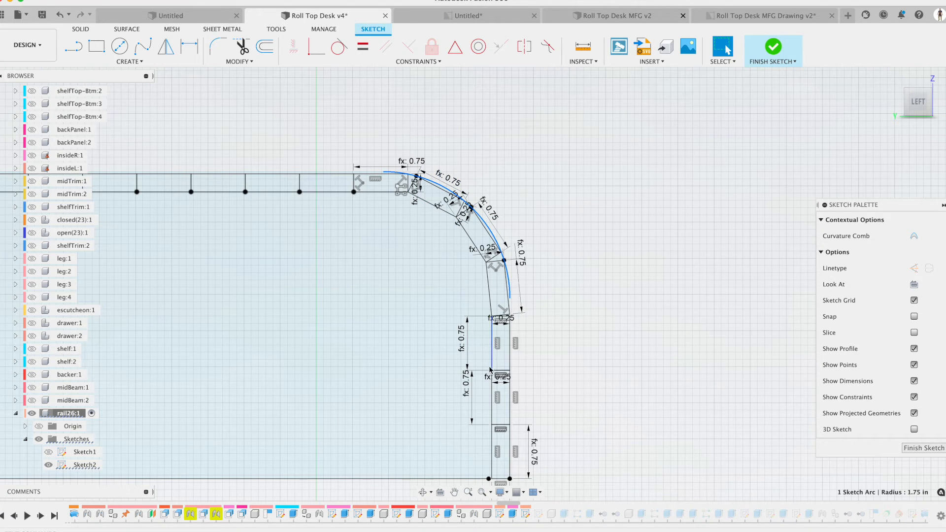
Step: Examine the complete slat layout, including the rear corner and the vertical track running down the back of the desk
{"action": "scroll", "coordinate": [491, 321], "scroll_direction": "down", "scroll_amount": 2}
{"action": "scroll", "coordinate": [490, 321], "scroll_direction": "left", "scroll_amount": 8}
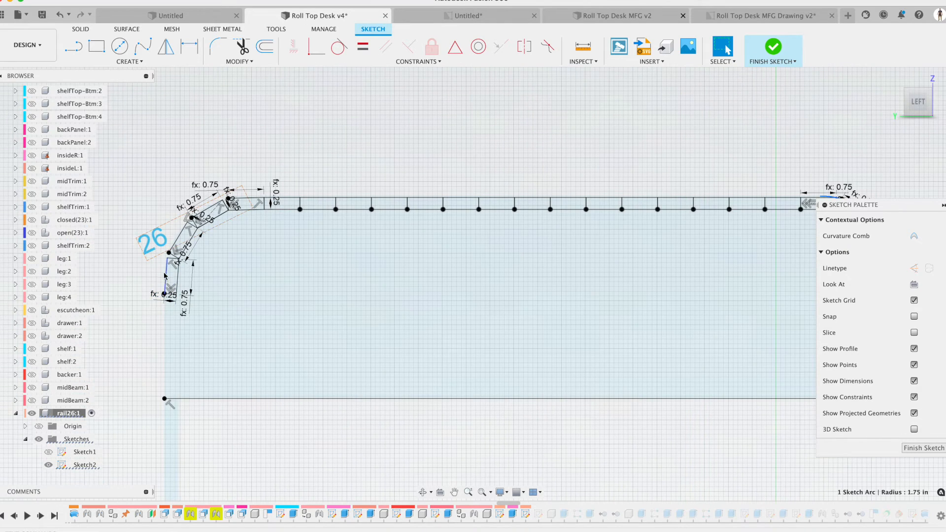
{"action": "scroll", "coordinate": [227, 321], "scroll_direction": "down", "scroll_amount": 5}
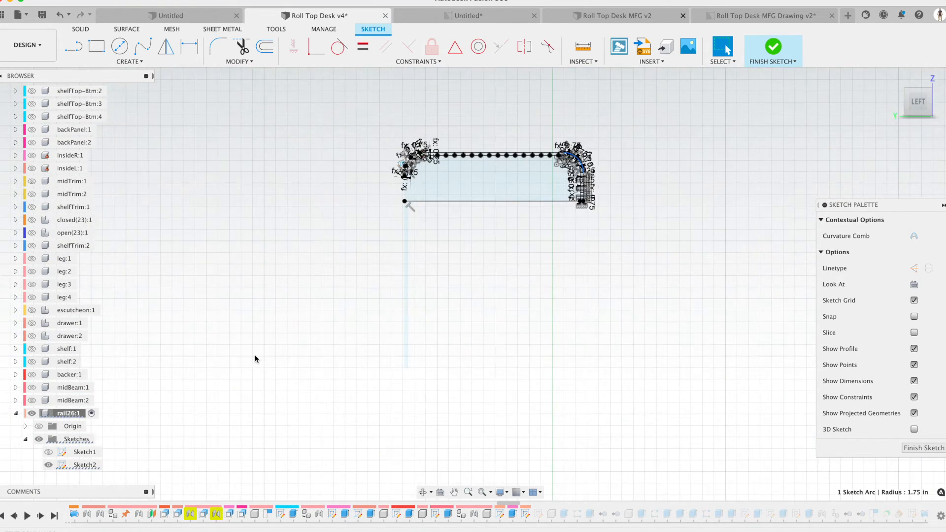
{"action": "scroll", "coordinate": [256, 359], "scroll_direction": "right", "scroll_amount": 3}
{"action": "scroll", "coordinate": [256, 359], "scroll_direction": "down", "scroll_amount": 2}
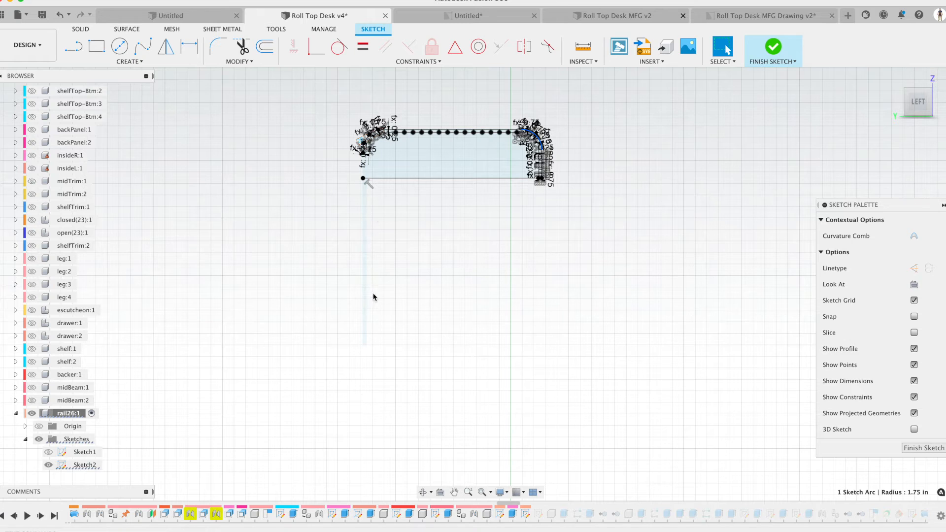
{"action": "scroll", "coordinate": [383, 298], "scroll_direction": "up", "scroll_amount": 3}
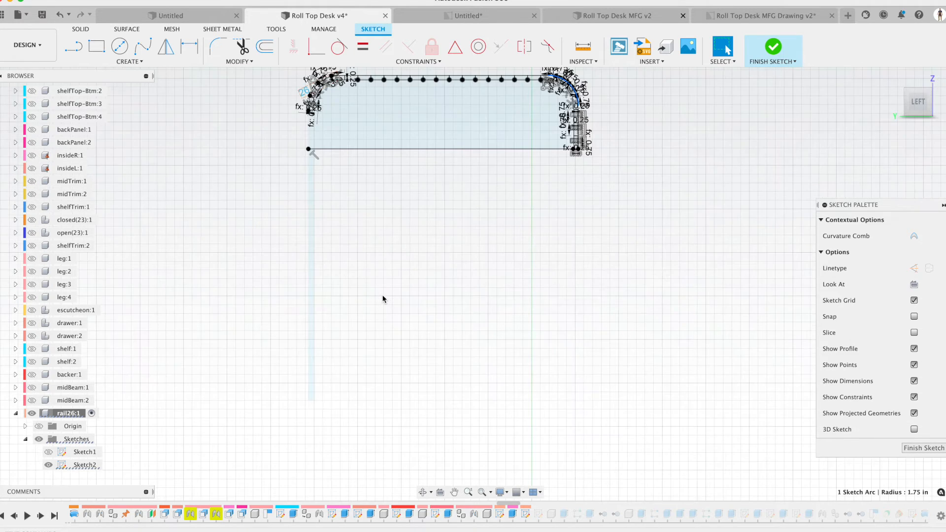
{"action": "scroll", "coordinate": [382, 296], "scroll_direction": "down", "scroll_amount": 1}
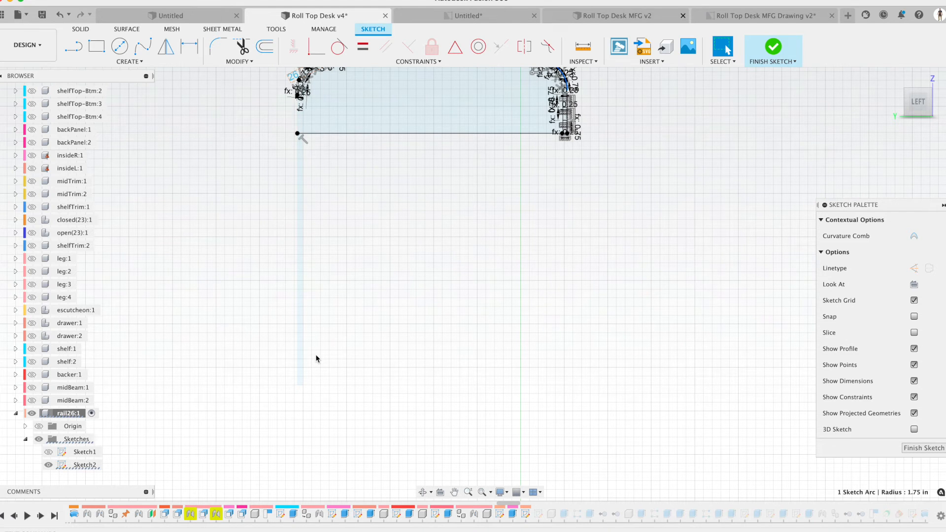
{"action": "scroll", "coordinate": [316, 356], "scroll_direction": "up", "scroll_amount": 6}
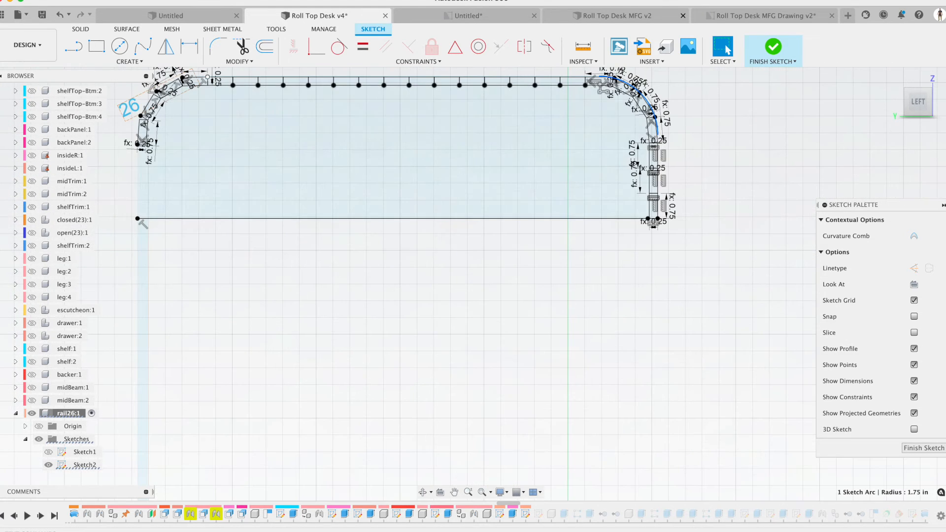
{"action": "scroll", "coordinate": [481, 286], "scroll_direction": "right", "scroll_amount": 4}
{"action": "scroll", "coordinate": [481, 286], "scroll_direction": "up", "scroll_amount": 2}
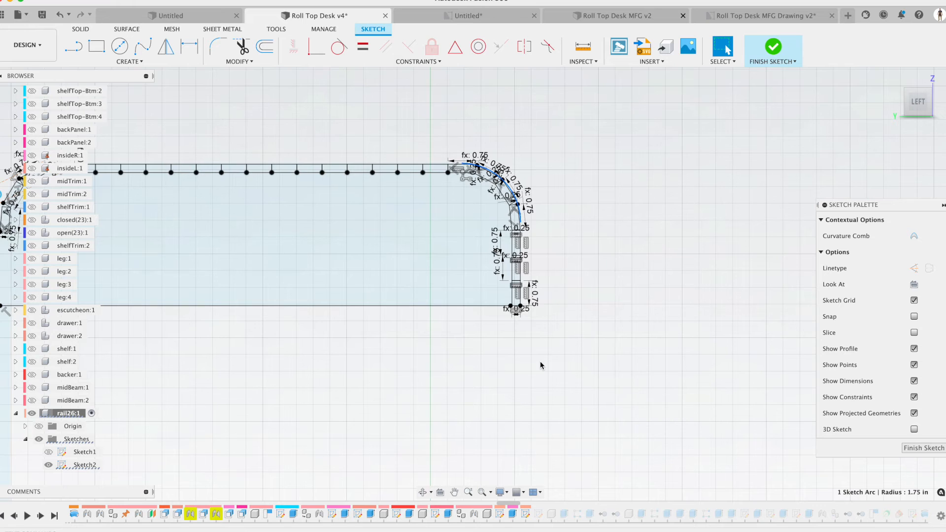
Step: Unisolate rail26 to bring back the other desk components and finish editing Sketch2
{"action": "left_click", "coordinate": [454, 354]}
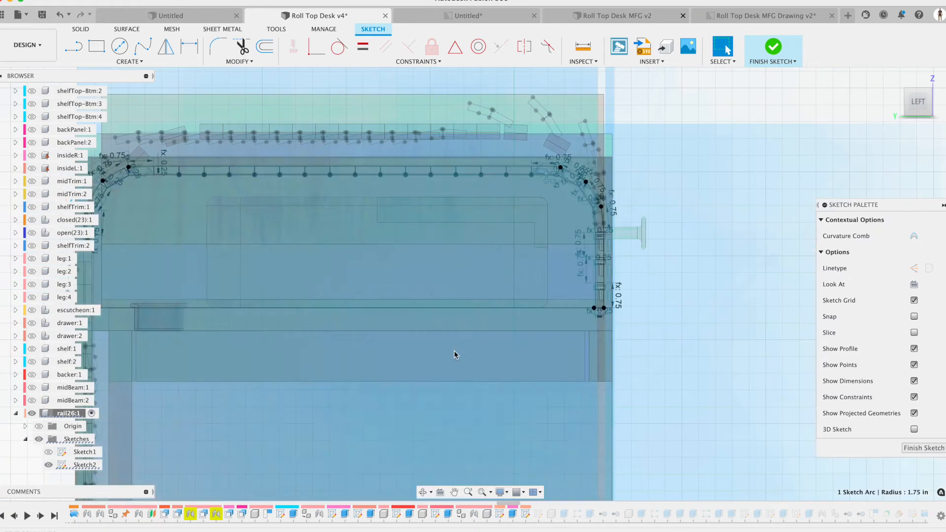
{"action": "left_click", "coordinate": [772, 47]}
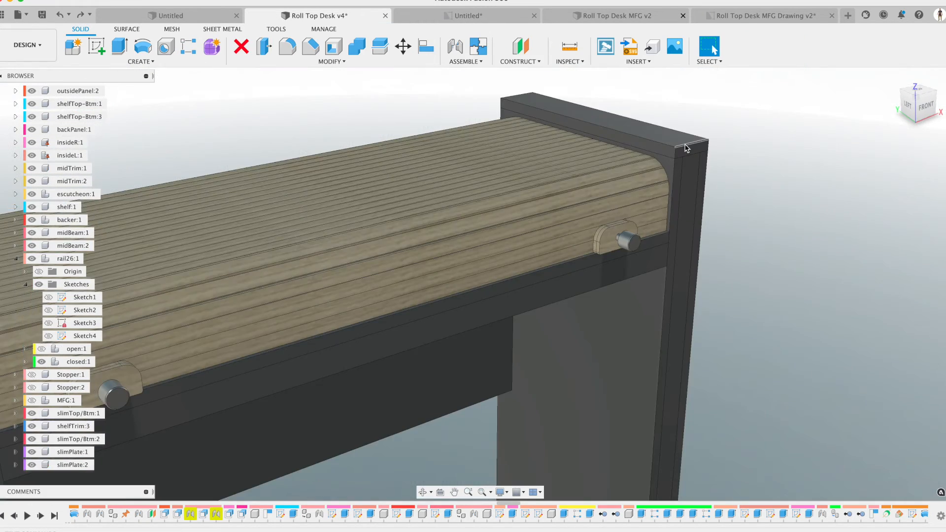
{"action": "scroll", "coordinate": [686, 145], "scroll_direction": "down", "scroll_amount": 5}
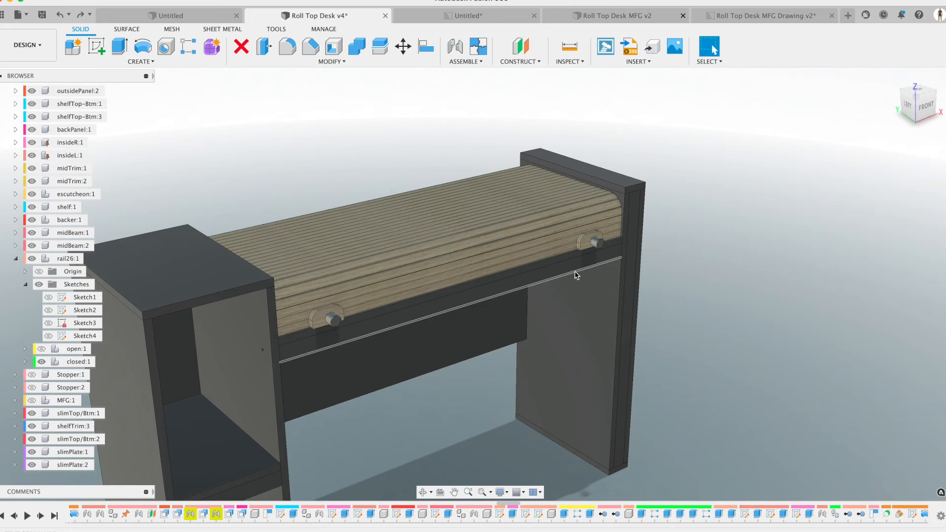
Step: Examine the finished desk from above and below, including the tambour track groove in the right inside panel
{"action": "scroll", "coordinate": [575, 272], "scroll_direction": "up", "scroll_amount": 3}
{"action": "middle_click_drag", "start_coordinate": [575, 272], "coordinate": [605, 252], "text": "shift"}
{"action": "scroll", "coordinate": [565, 269], "scroll_direction": "down", "scroll_amount": 5}
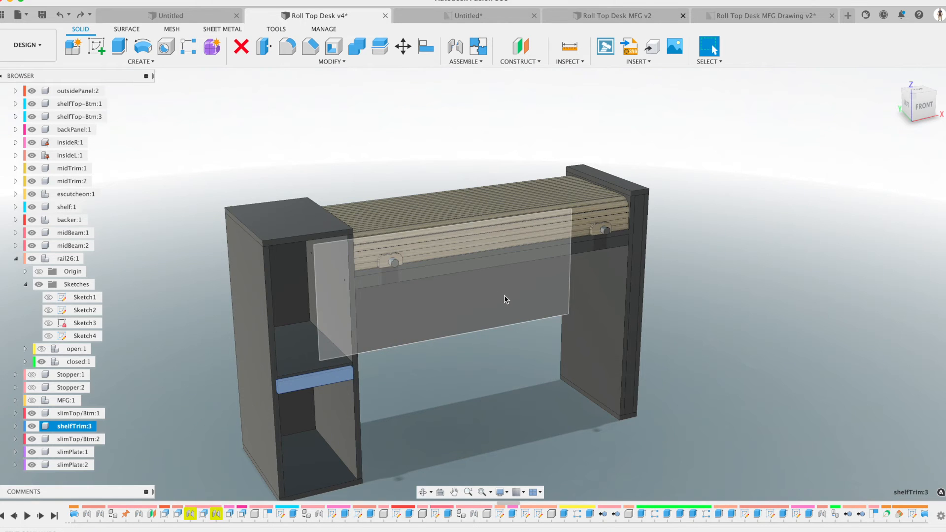
{"action": "middle_click_drag", "start_coordinate": [504, 294], "coordinate": [524, 267], "text": "shift"}
{"action": "scroll", "coordinate": [524, 265], "scroll_direction": "up", "scroll_amount": 5}
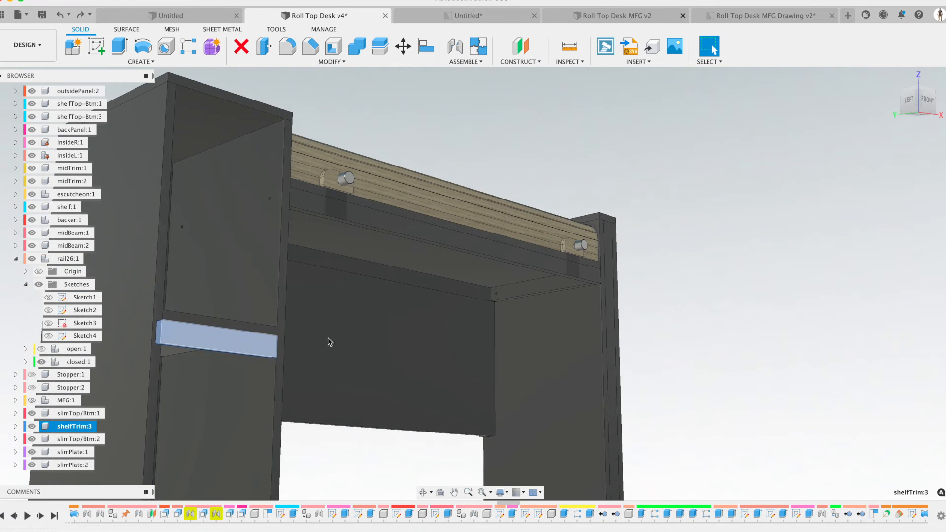
{"action": "scroll", "coordinate": [499, 326], "scroll_direction": "up", "scroll_amount": 5}
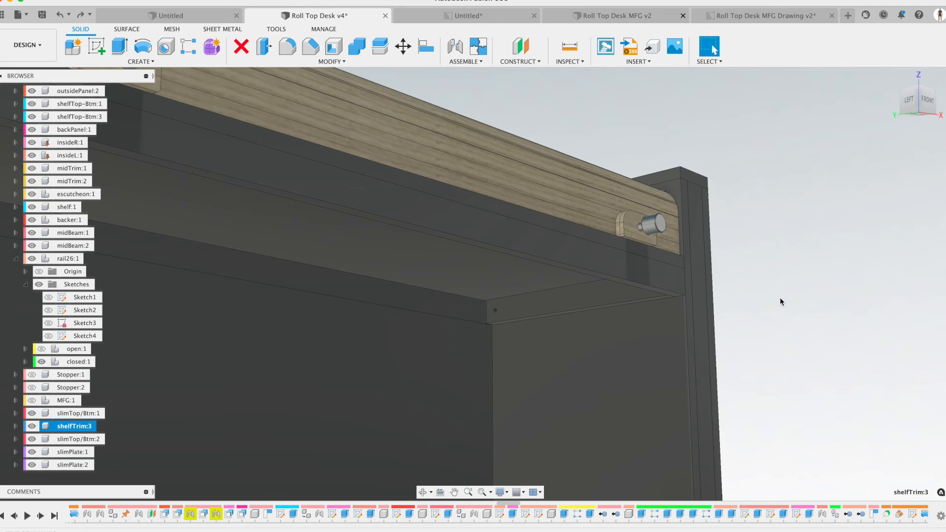
{"action": "scroll", "coordinate": [643, 249], "scroll_direction": "up", "scroll_amount": 3}
{"action": "scroll", "coordinate": [652, 350], "scroll_direction": "up", "scroll_amount": 1}
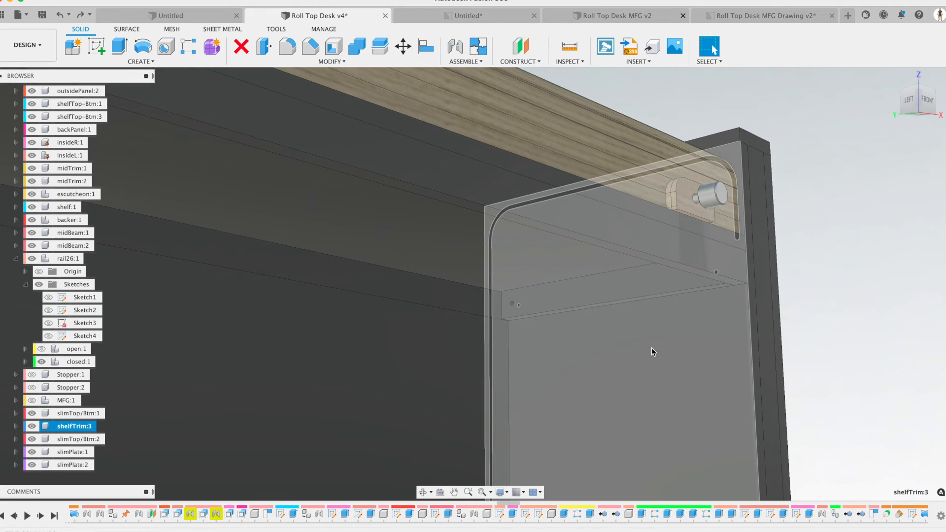
{"action": "scroll", "coordinate": [651, 348], "scroll_direction": "down", "scroll_amount": 10}
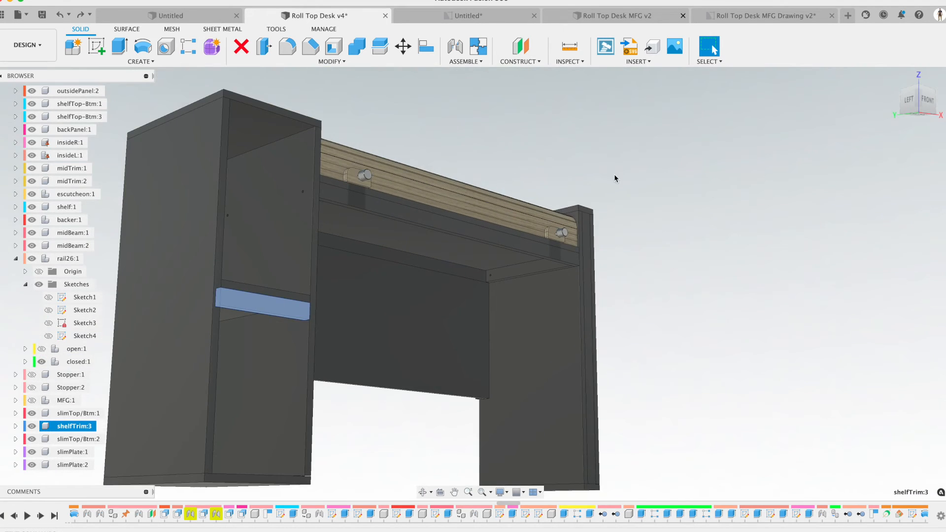
{"action": "middle_click_drag", "start_coordinate": [614, 178], "coordinate": [799, 247], "text": "shift"}
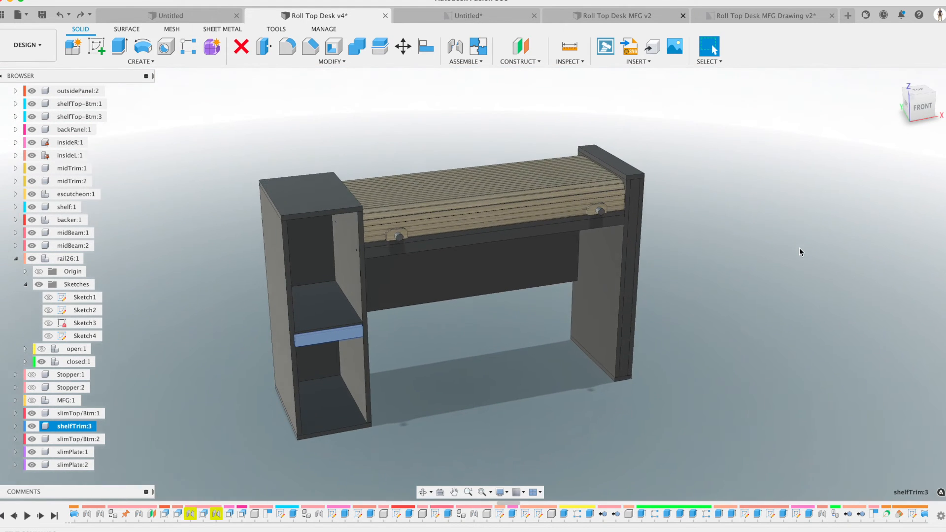
{"action": "scroll", "coordinate": [799, 247], "scroll_direction": "up", "scroll_amount": 2}
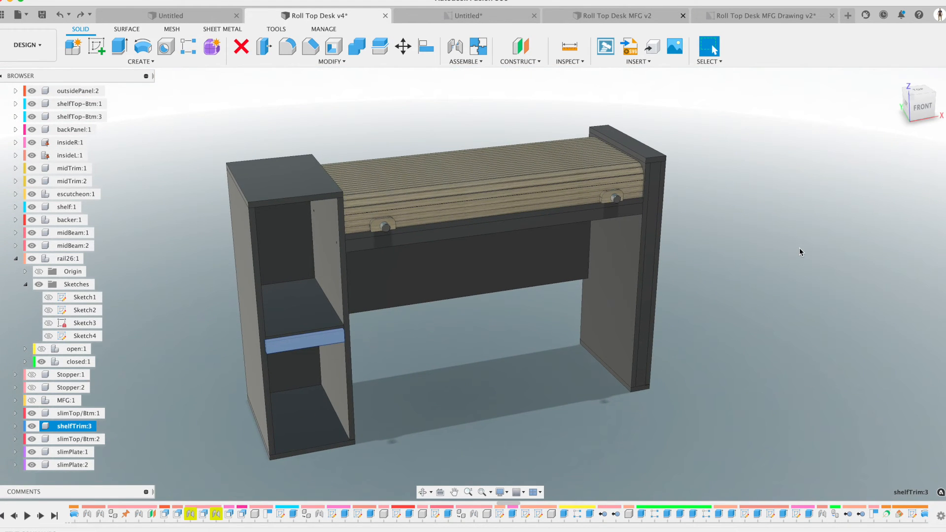